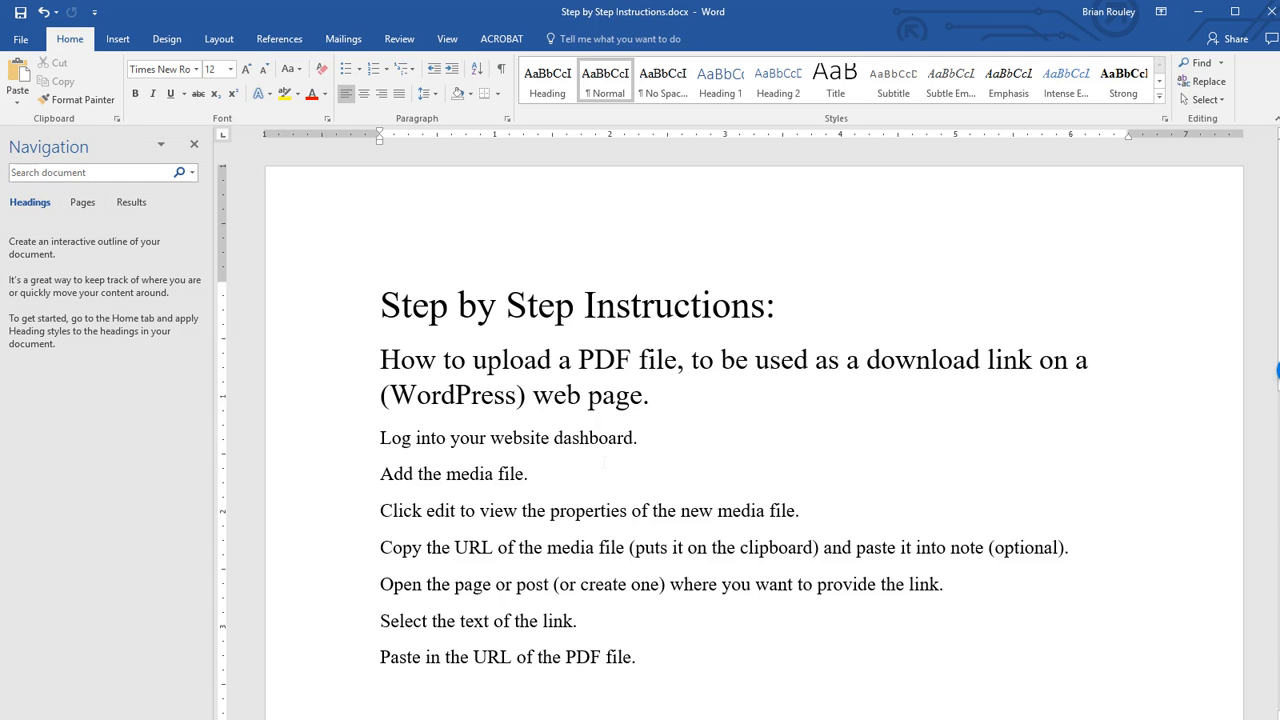
pyautogui.press('super+r')
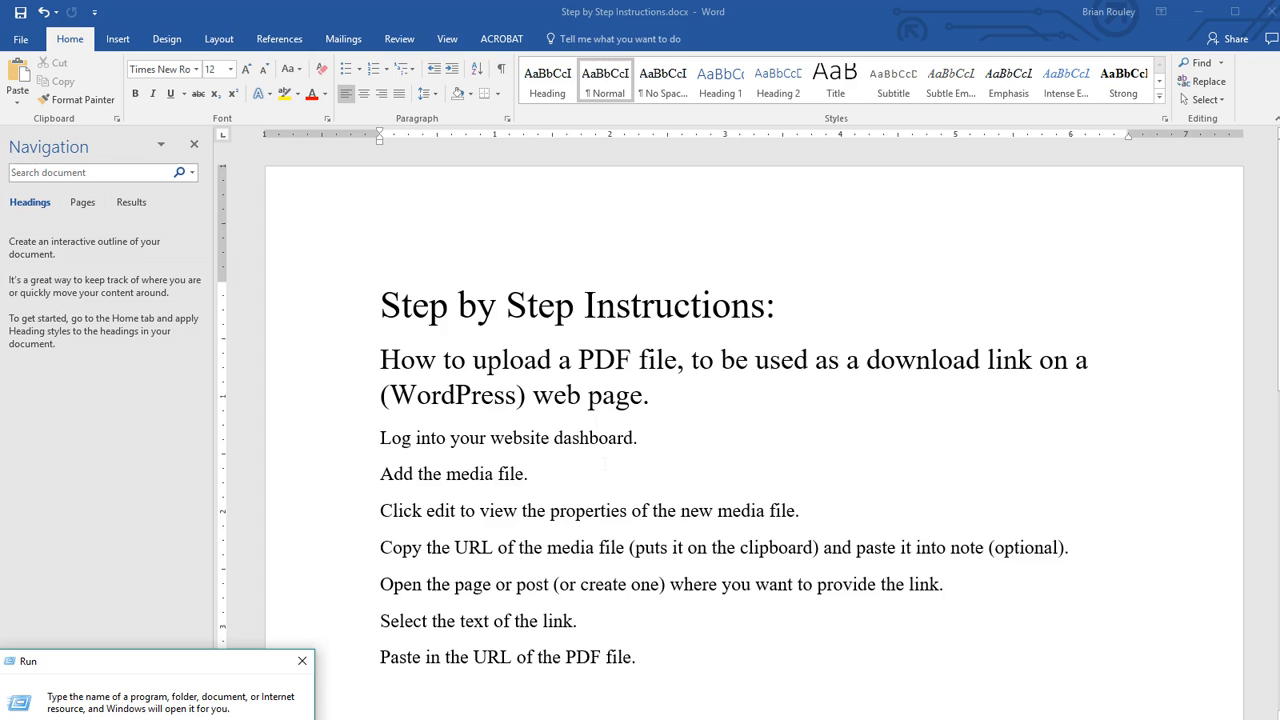
pyautogui.moveTo(230, 667); pyautogui.dragTo(712, 331)
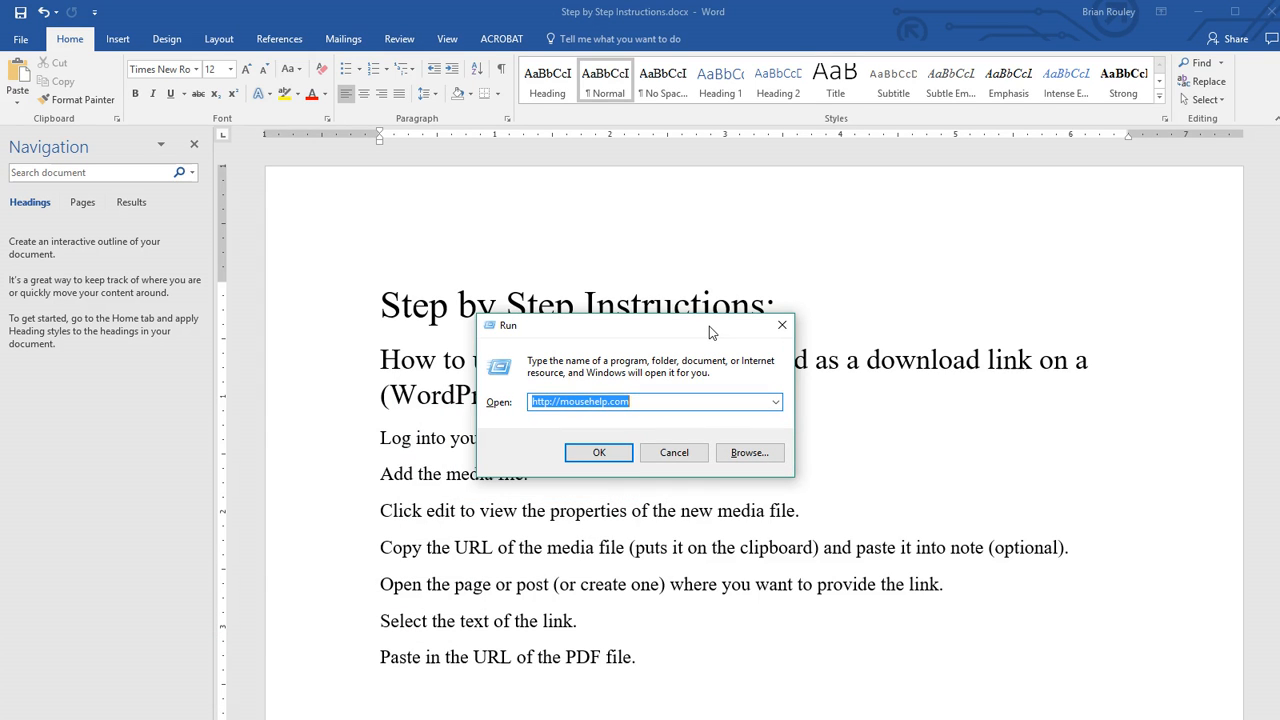
pyautogui.moveTo(712, 331); pyautogui.dragTo(1279, 331)
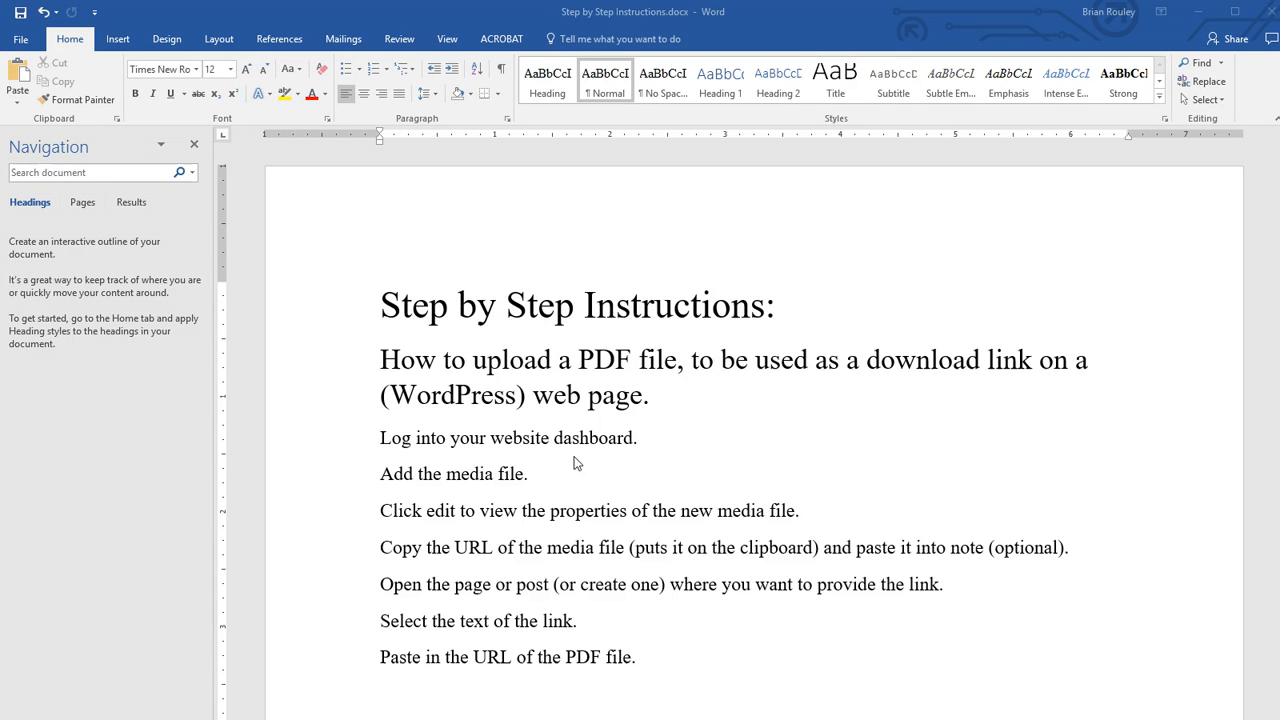
# Append "Use Windows-R and type the URL – in this case, dev." to the "Log into your website dashboard." line.
pyautogui.click(698, 438)
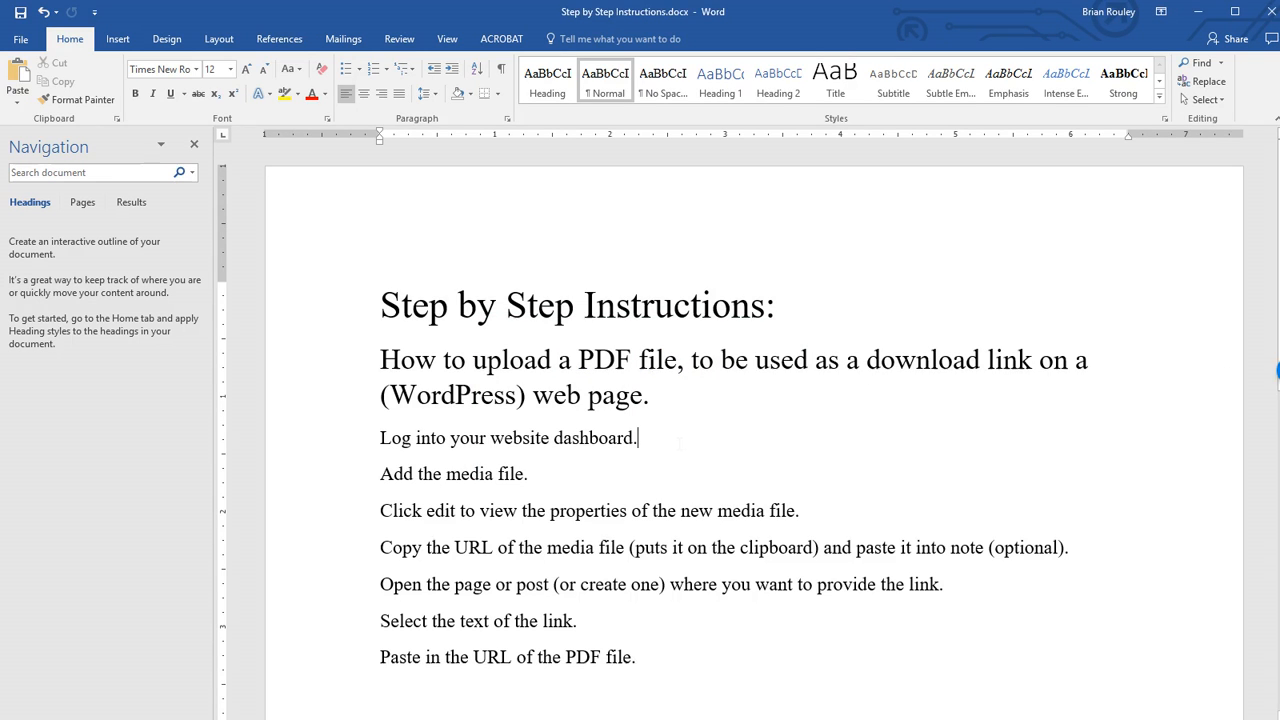
pyautogui.write('Use ')
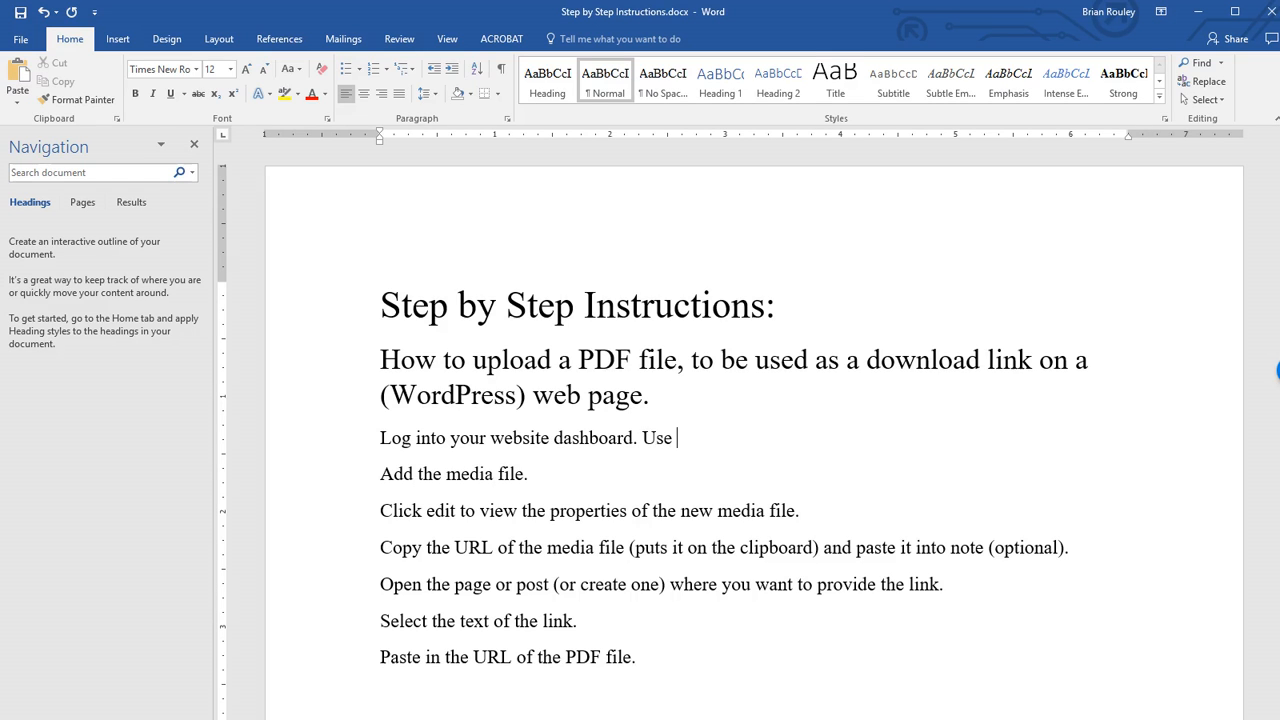
pyautogui.write('Windows-R and typ')
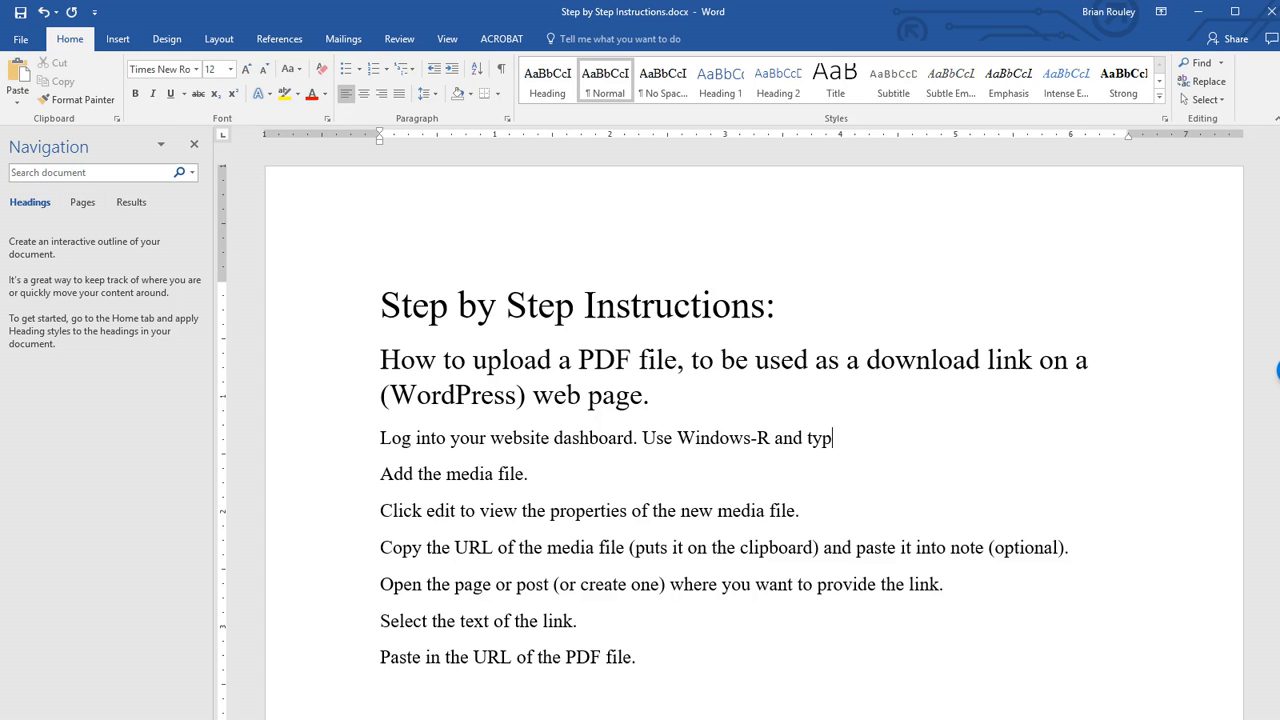
pyautogui.write('e the URL - in this c')
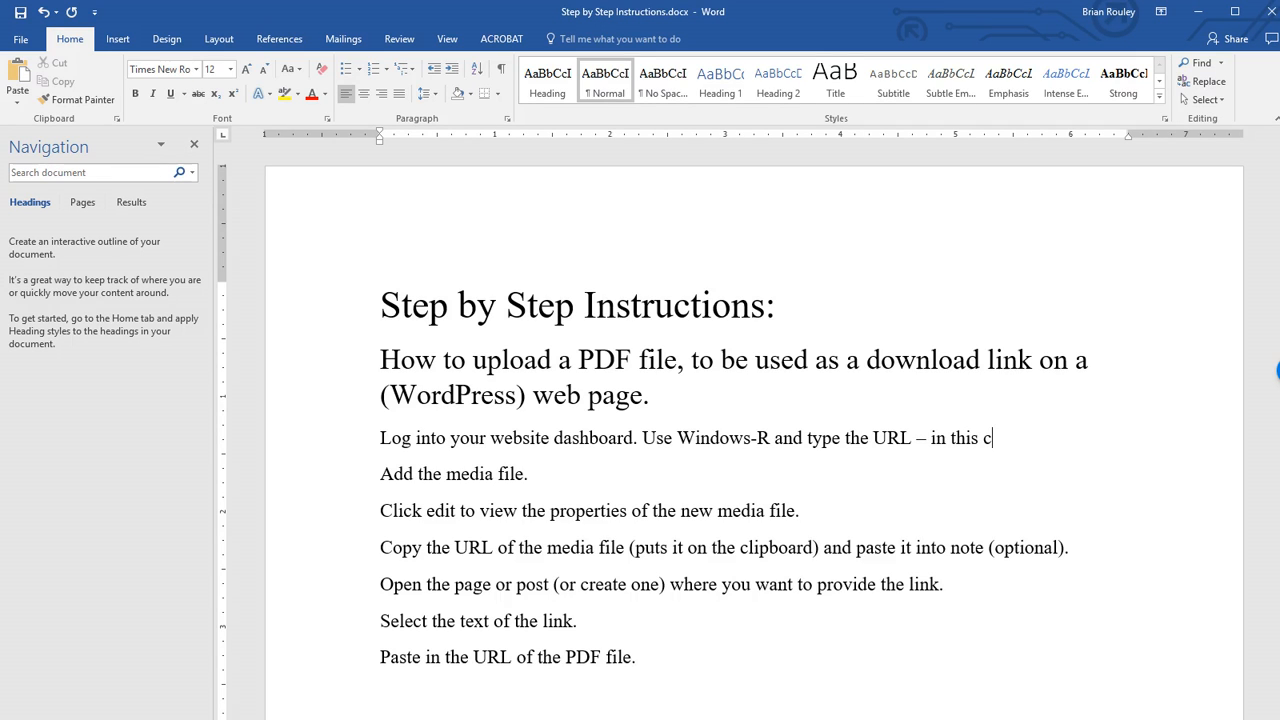
pyautogui.write('ase, dev.')
pyautogui.press('super+r')
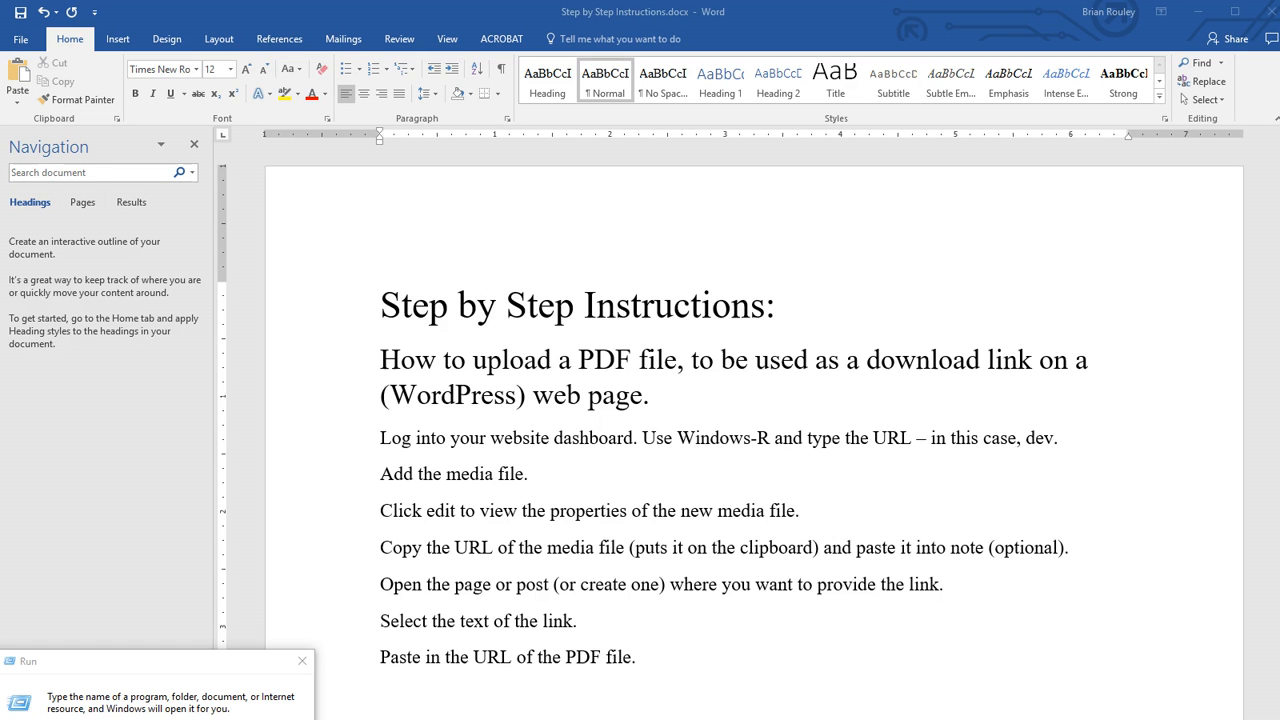
pyautogui.click(295, 719)
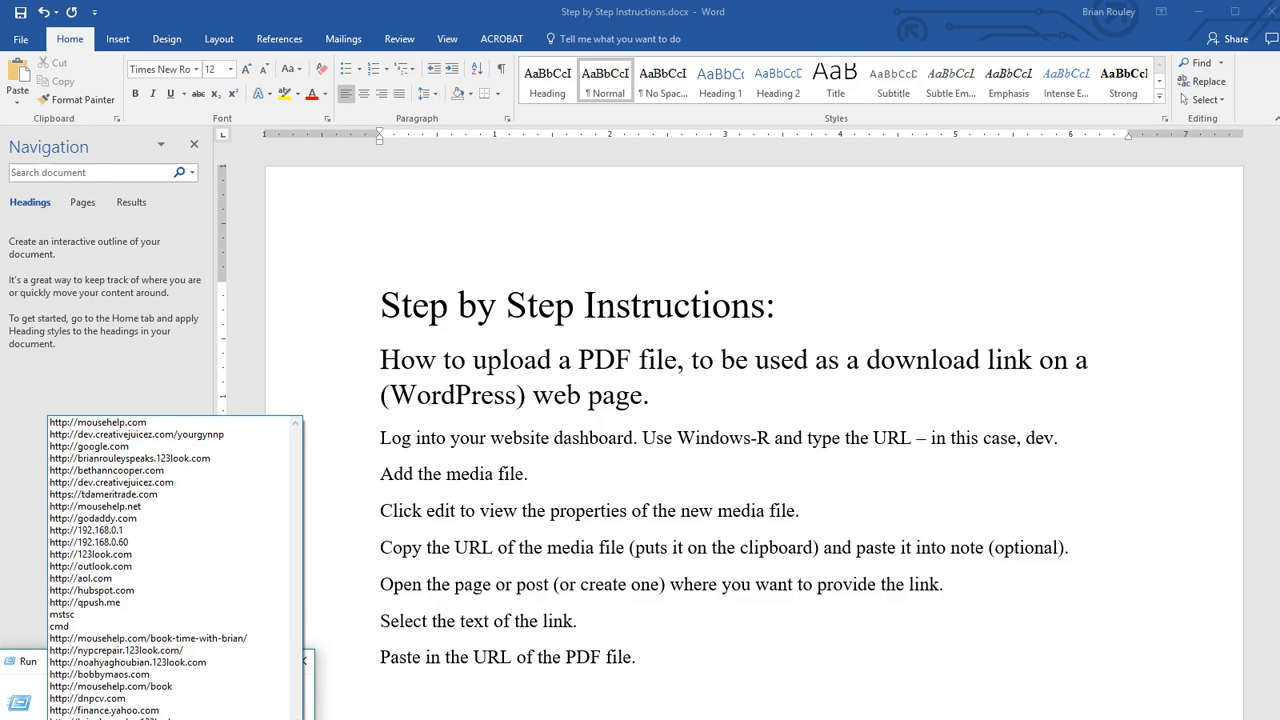
pyautogui.click(192, 431)
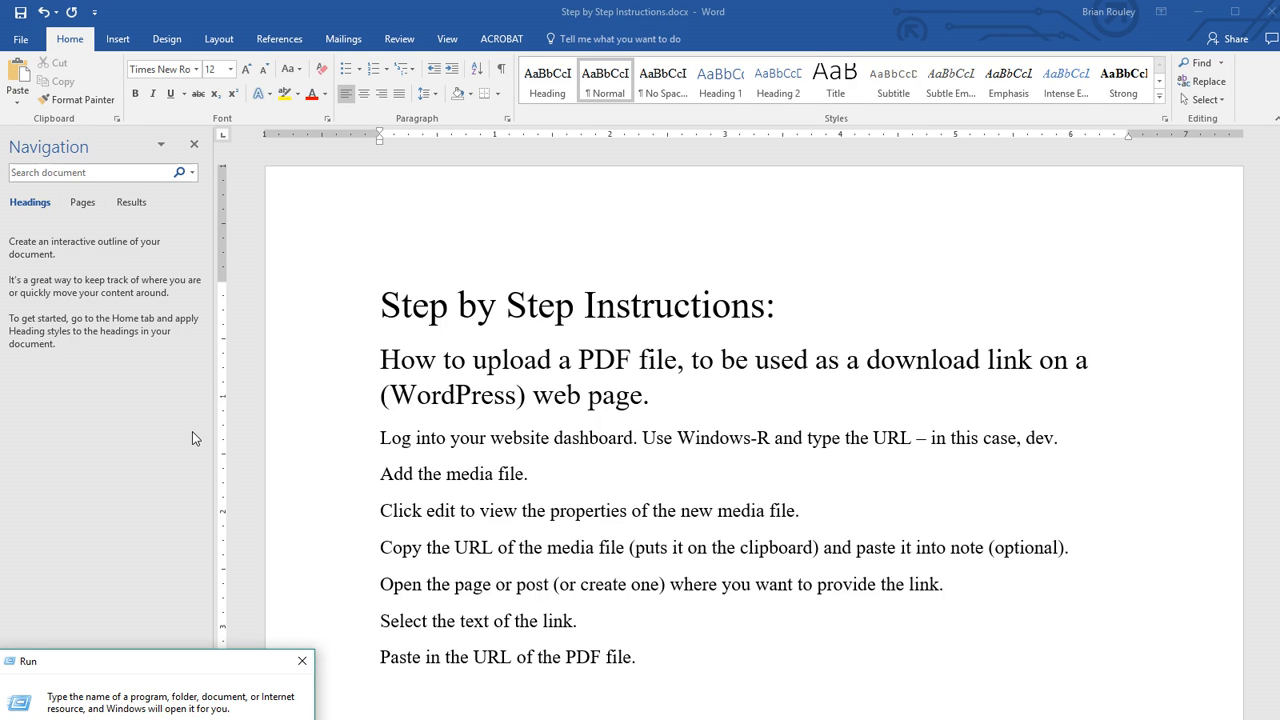
pyautogui.press('Return')
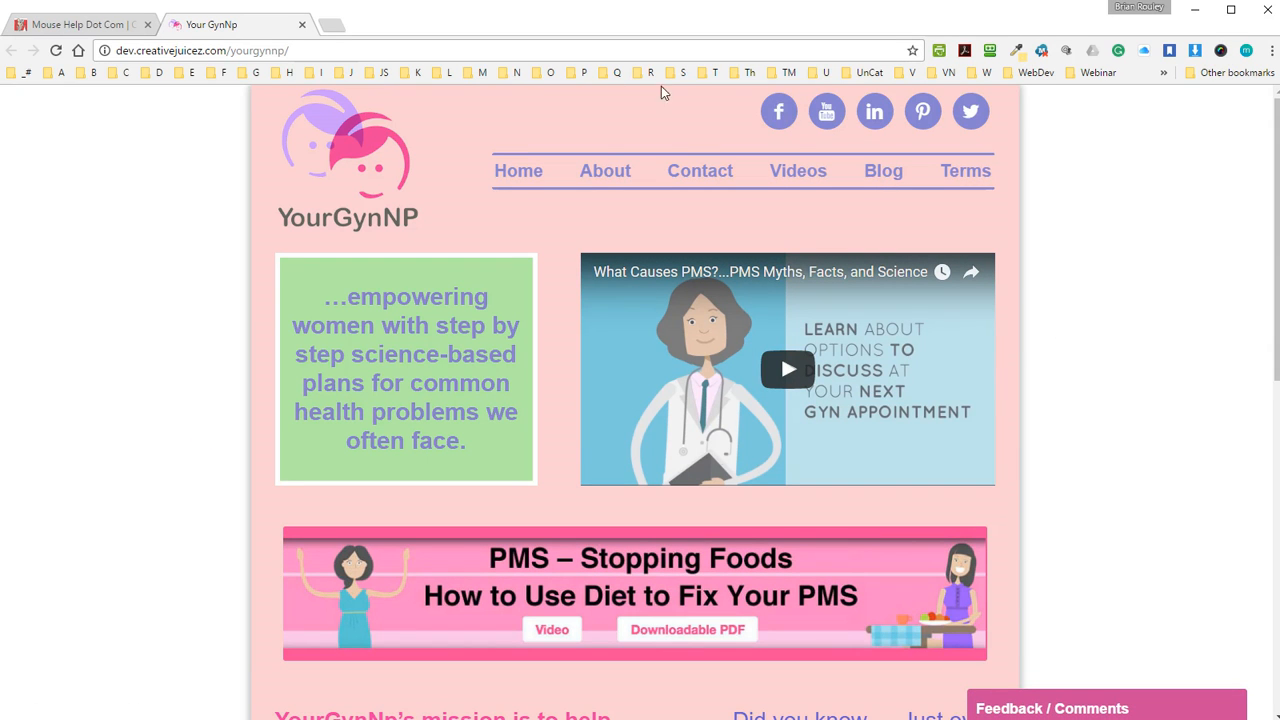
# Go to the site's wp-admin address and log in to the WordPress dashboard with the prefilled credentials.
pyautogui.click(348, 50)
pyautogui.click(348, 50)
pyautogui.write('wp-admin')
pyautogui.press('Return')
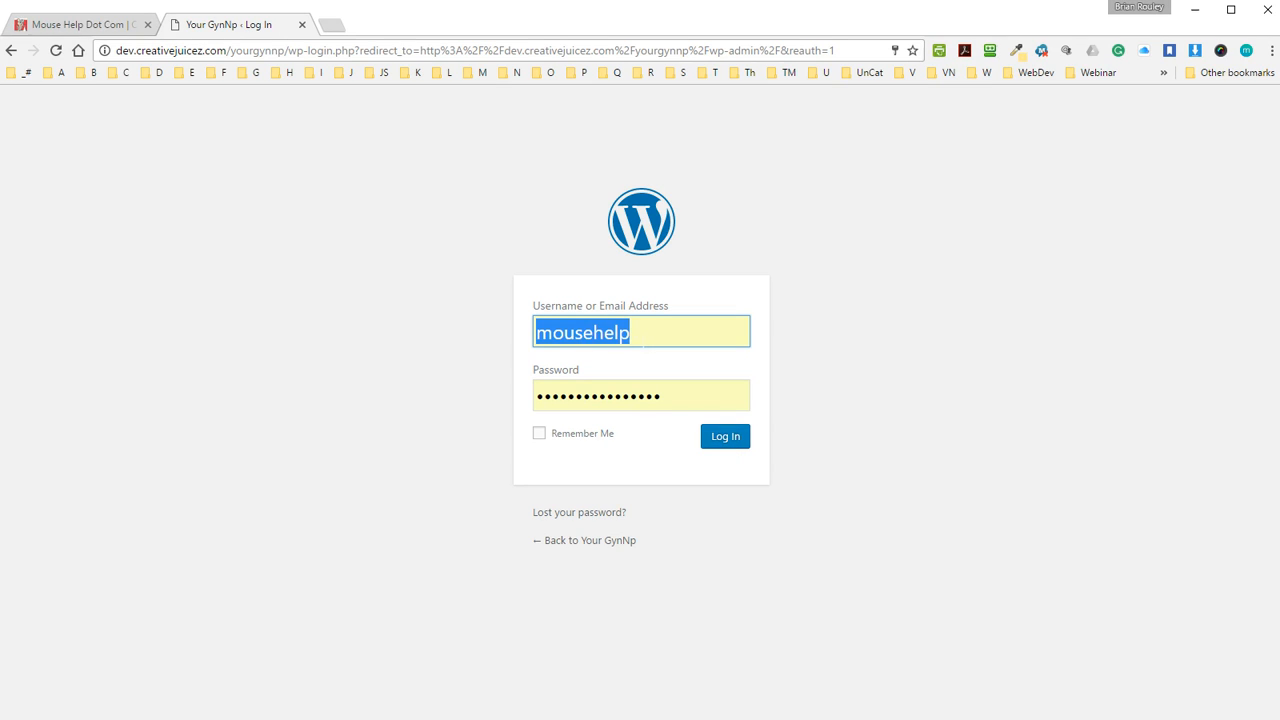
pyautogui.click(731, 440)
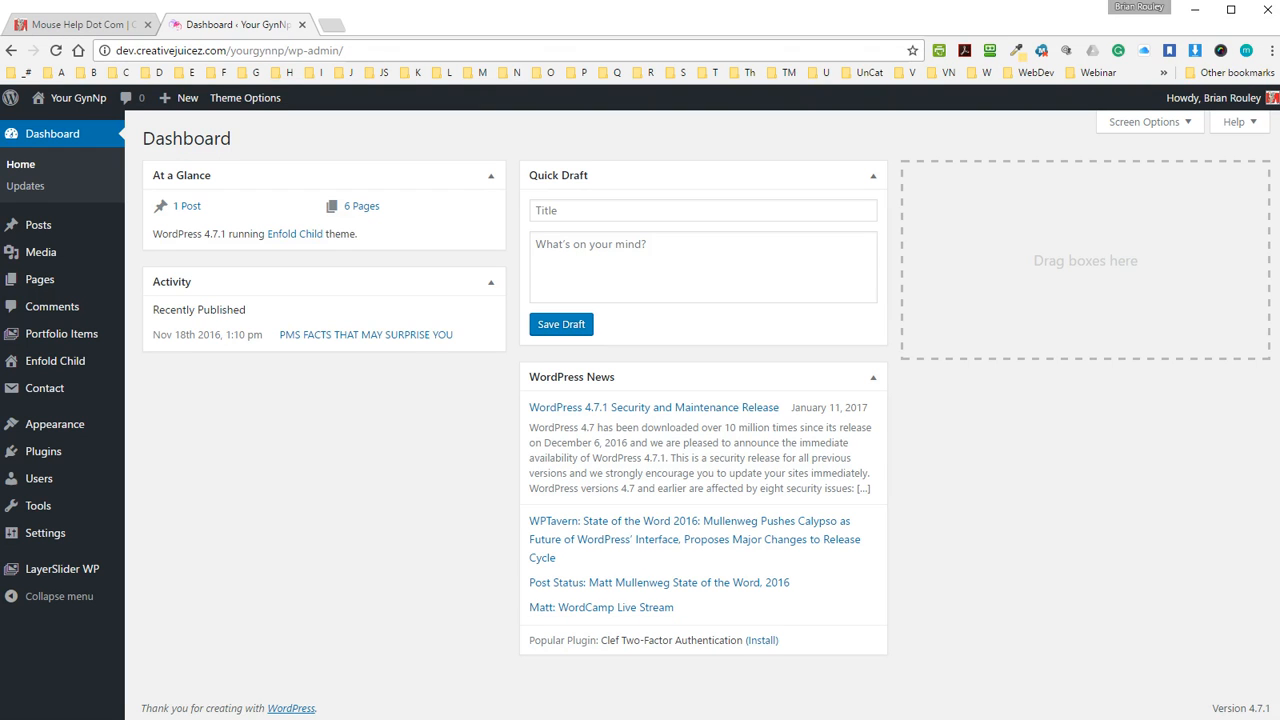
# Check the login and "Add the media file." lines in the Word instructions, and return to the WordPress dashboard in Chrome.
pyautogui.hotkey('alt', 'Tab')
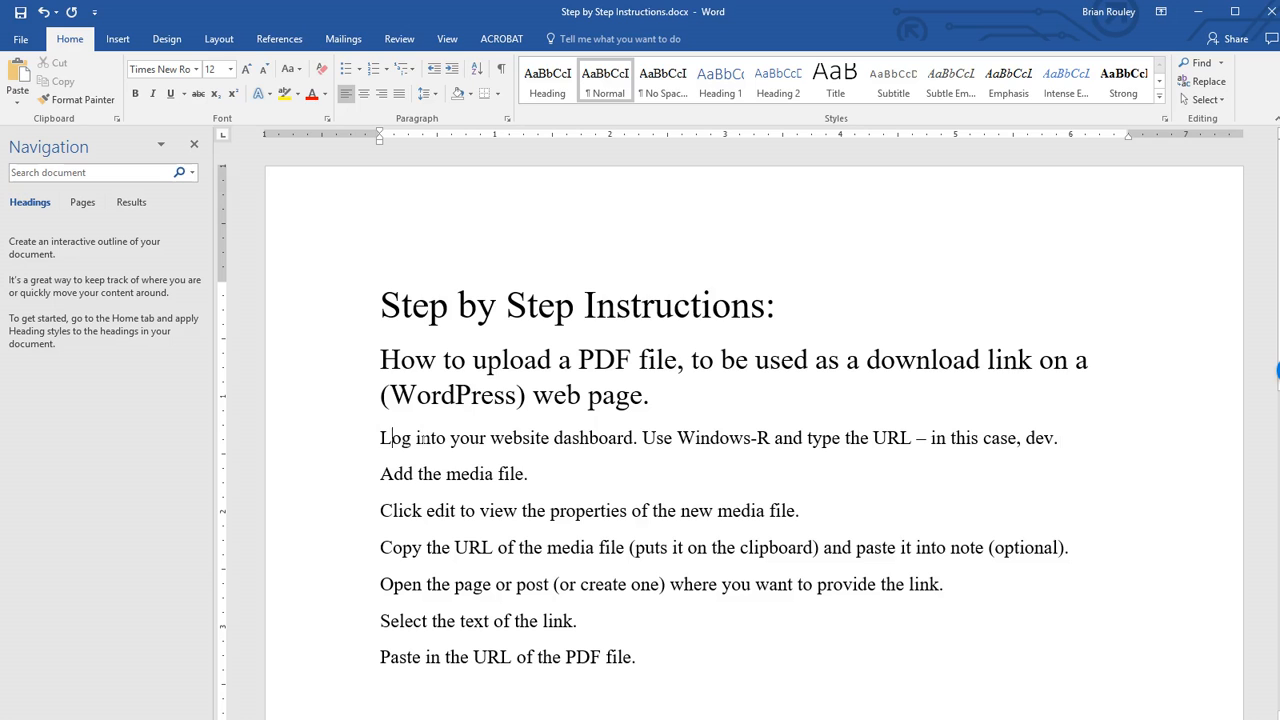
pyautogui.moveTo(390, 437); pyautogui.dragTo(634, 437)
pyautogui.click(536, 472)
pyautogui.hotkey('alt', 'Tab')
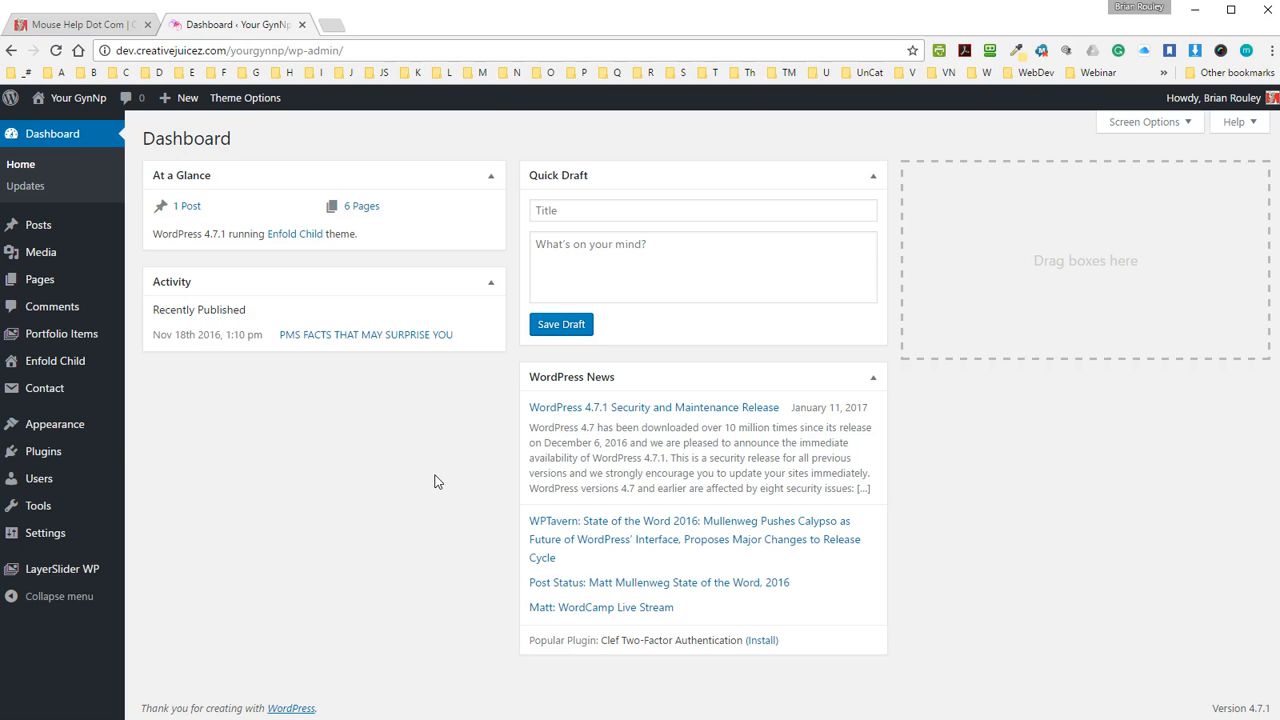
# Upload VideoTrascript-What Causes PMS.pdf as new WordPress media, with the browser and the file's folder placed side by side.
pyautogui.moveTo(45, 256)
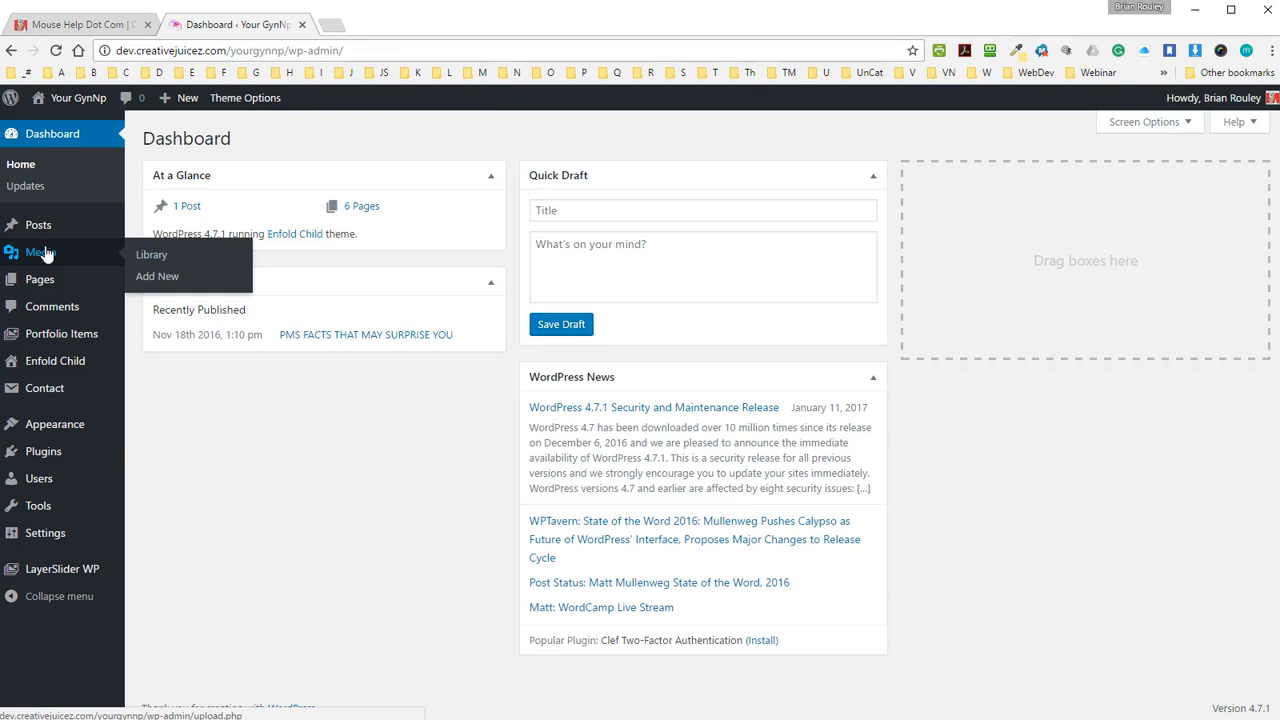
pyautogui.click(151, 281)
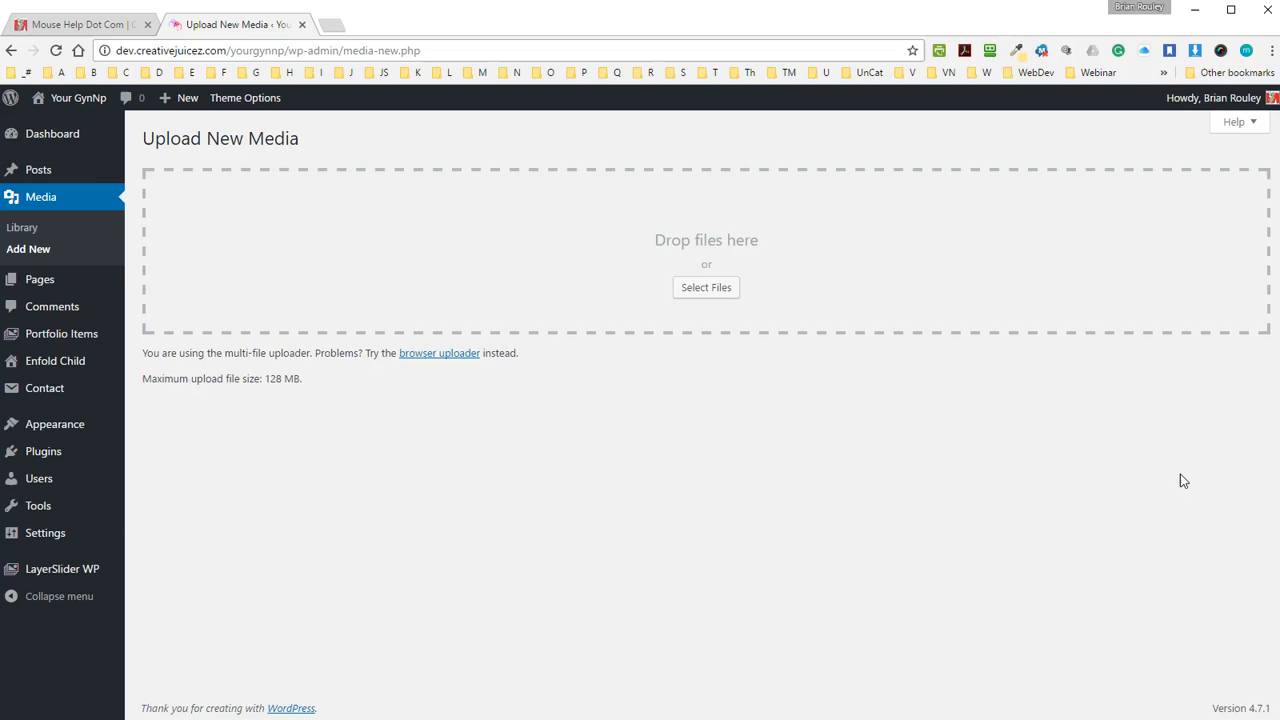
pyautogui.press('super+Left')
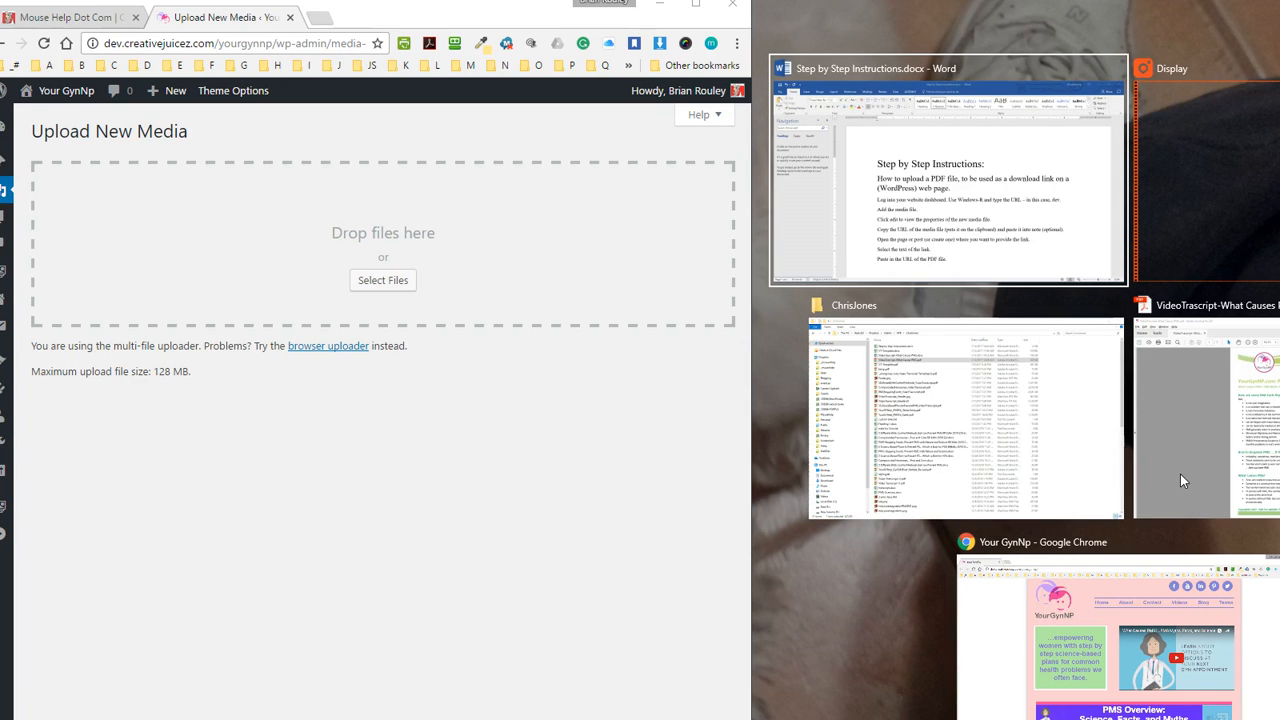
pyautogui.click(986, 418)
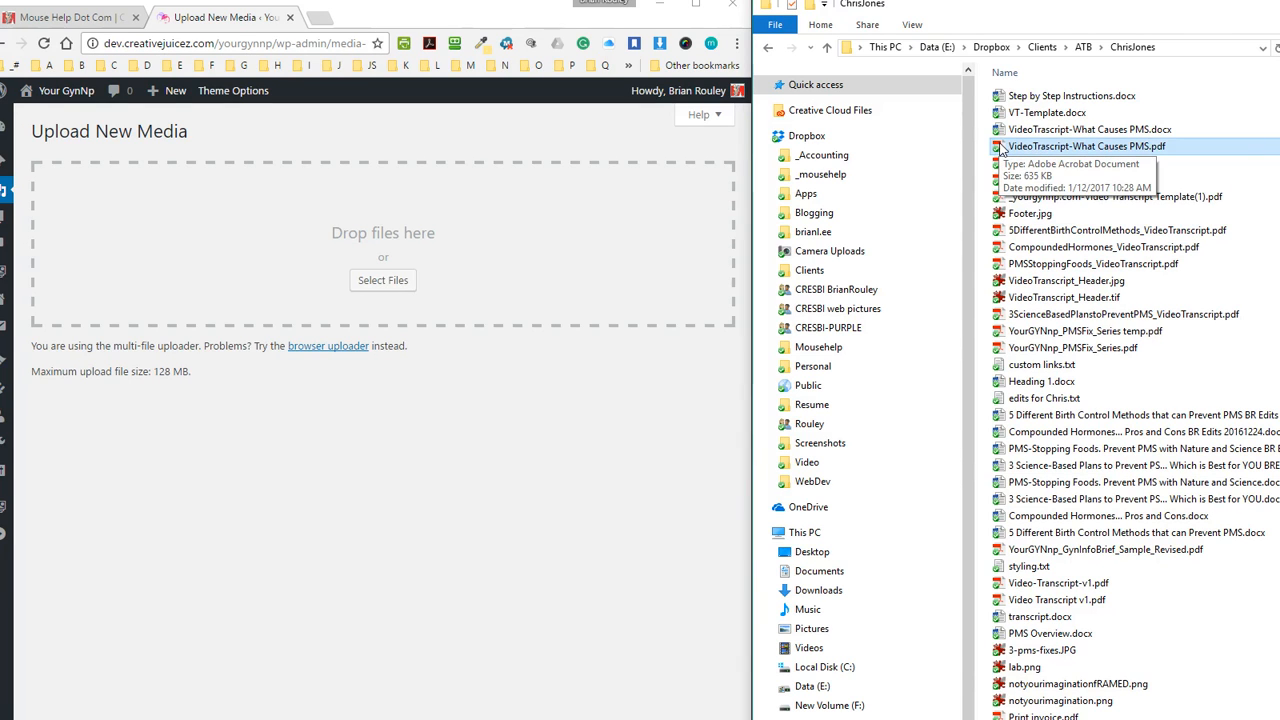
pyautogui.moveTo(1000, 148); pyautogui.dragTo(371, 282)
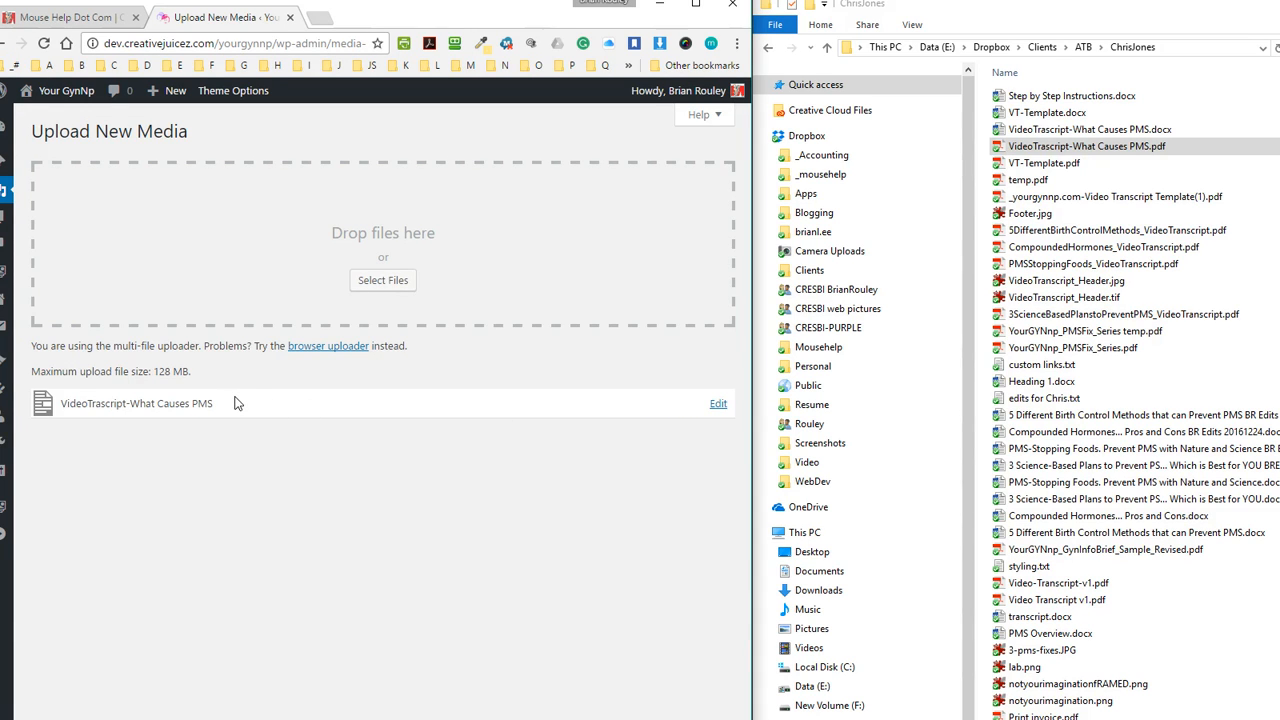
# In the Word instructions, append "Position windows for drag and drop. Drag file to drop location in WP." to the "Add the media file." line.
pyautogui.hotkey('alt', 'Tab')
pyautogui.hotkey('alt', 'Tab')
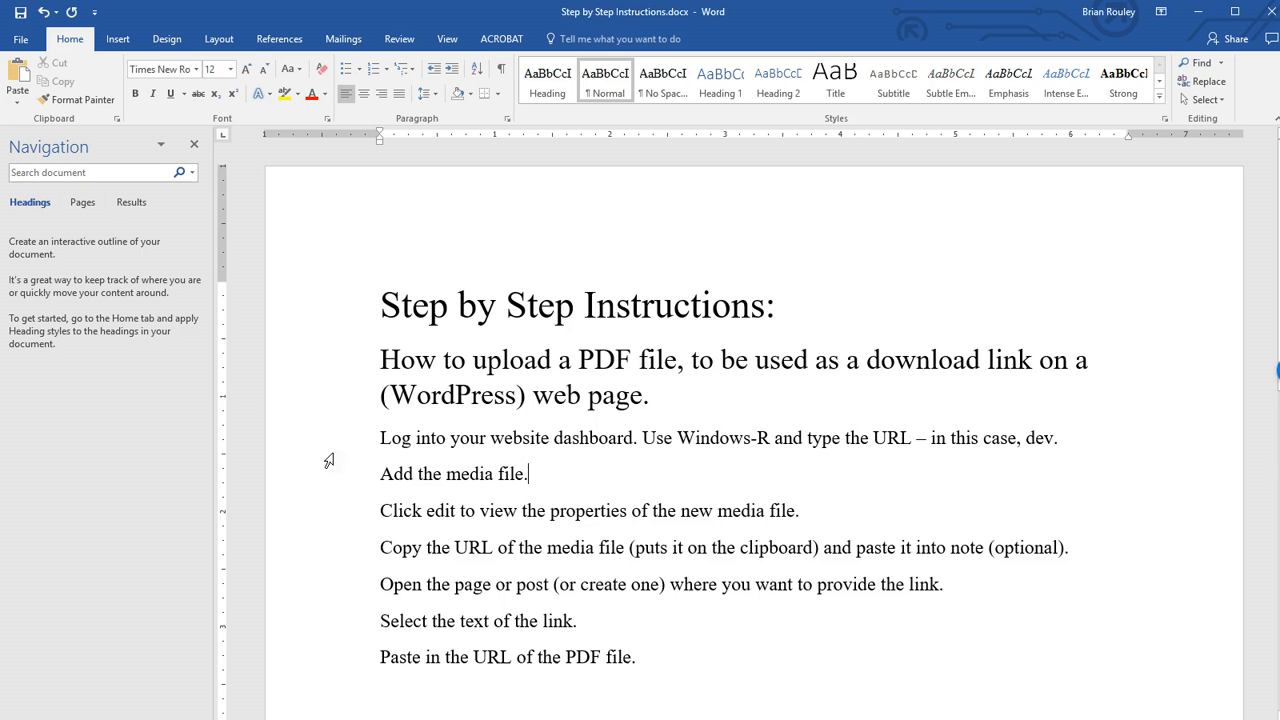
pyautogui.write('Pos')
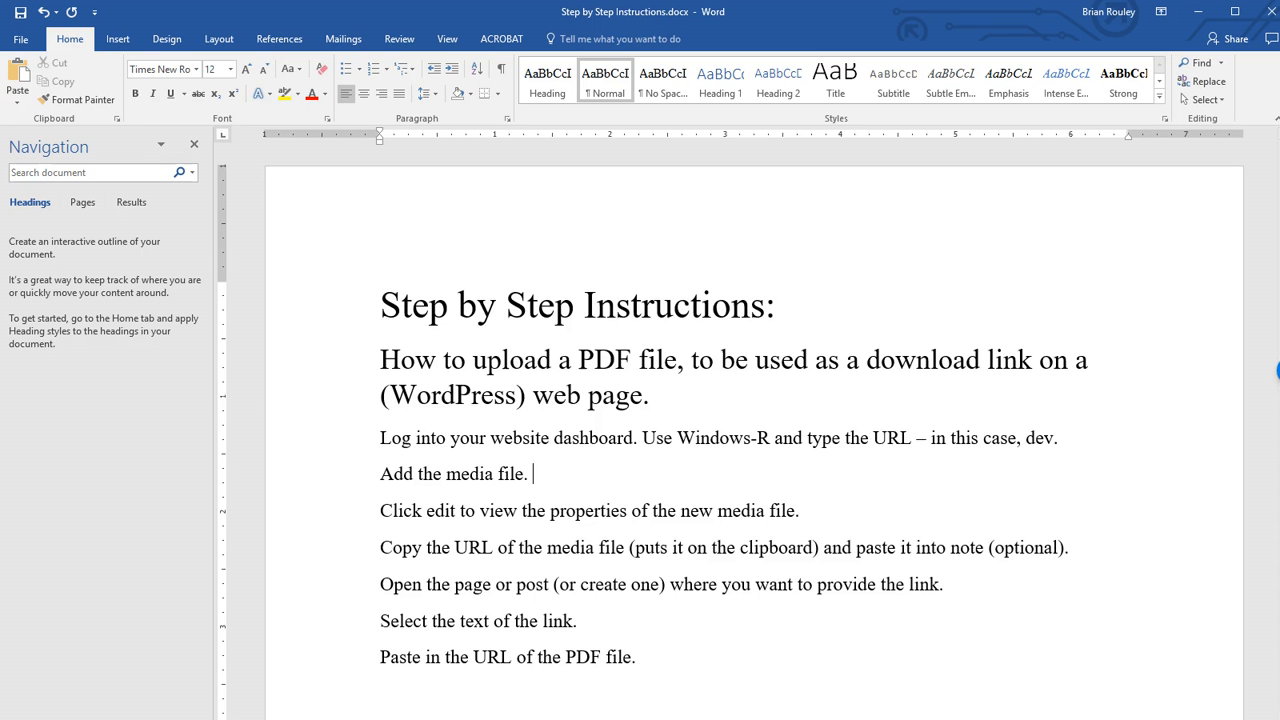
pyautogui.write('ition windows fo')
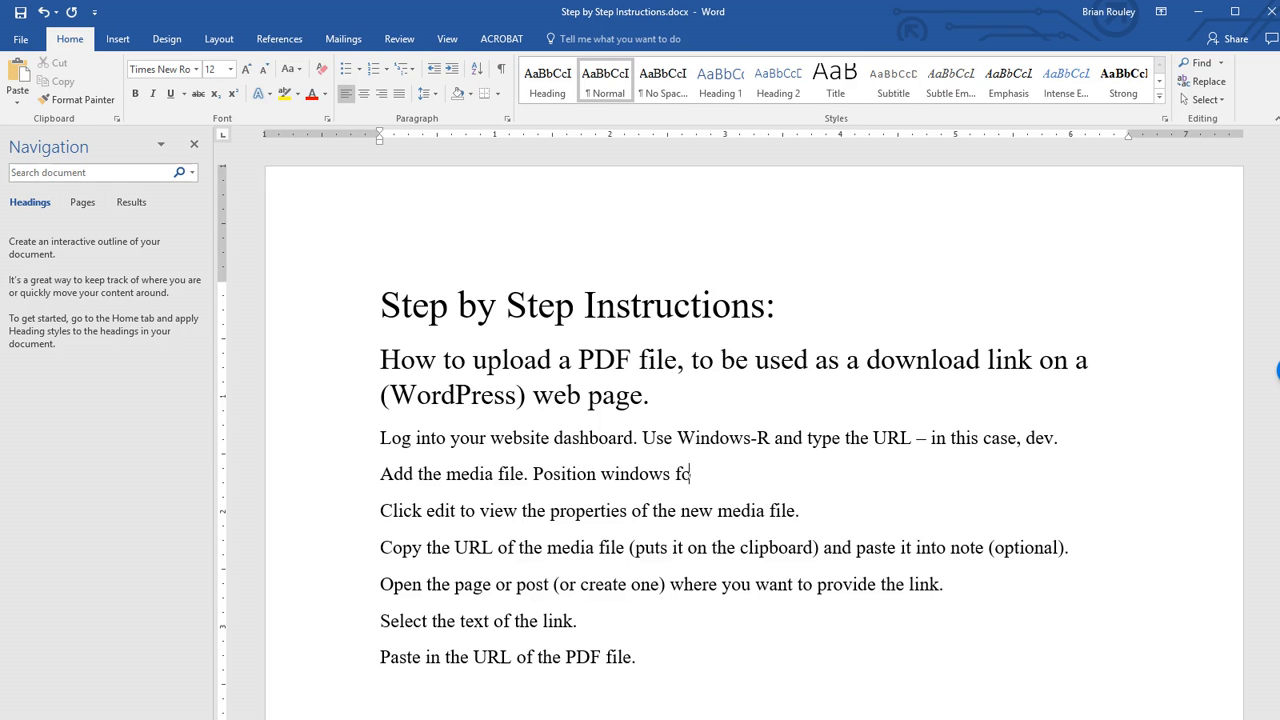
pyautogui.write('r drag and drop. Dr')
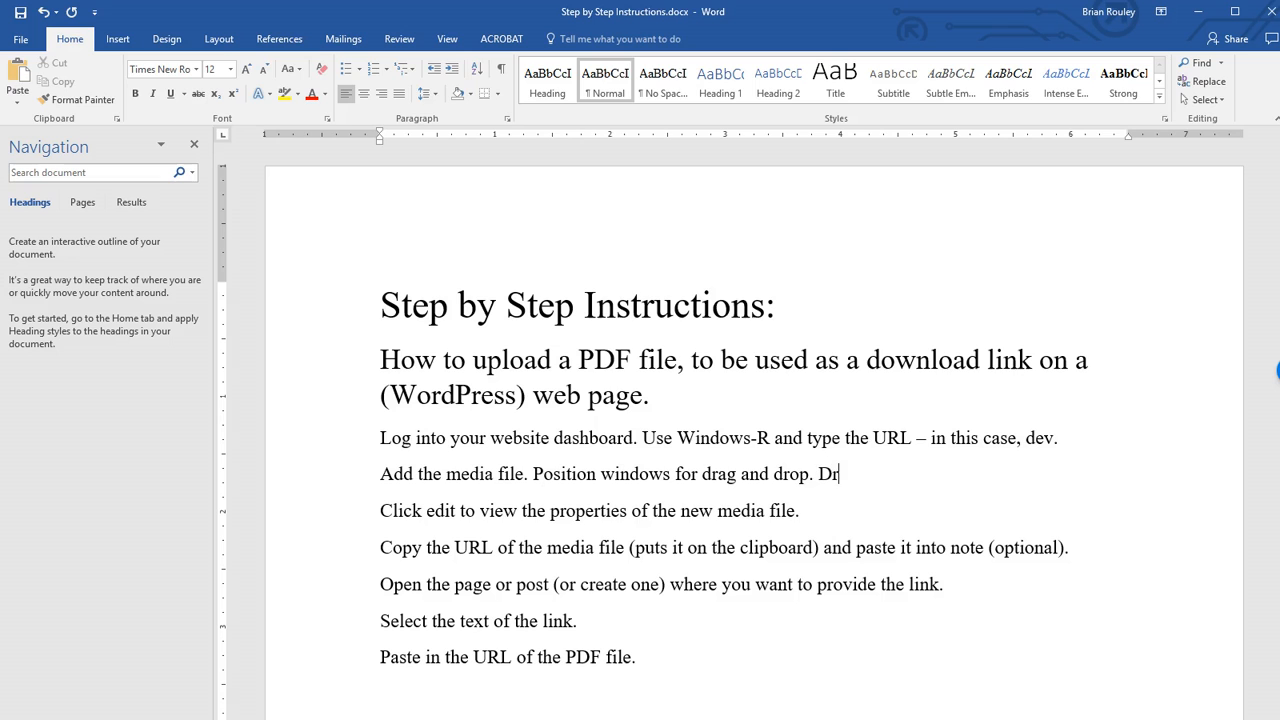
pyautogui.write('ag file to drop')
pyautogui.press('BackSpace')
pyautogui.press('BackSpace')
pyautogui.press('BackSpace')
pyautogui.write('rop')
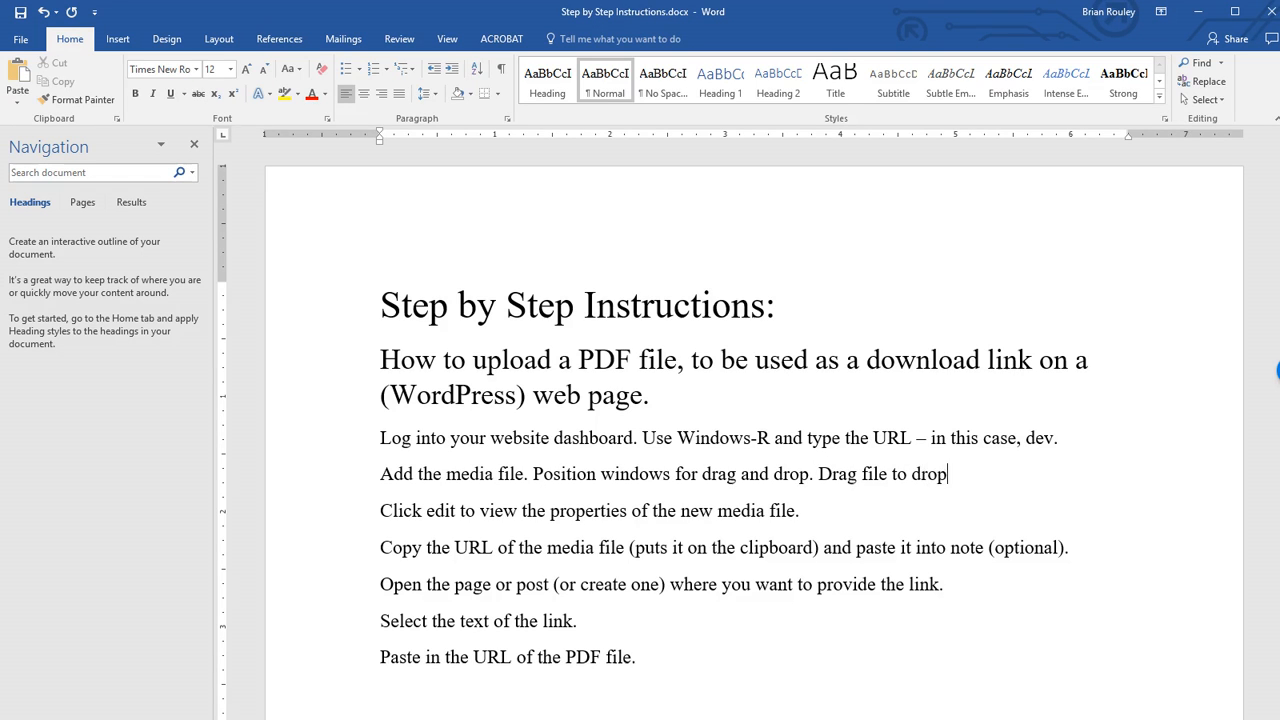
pyautogui.write(' location in WP.')
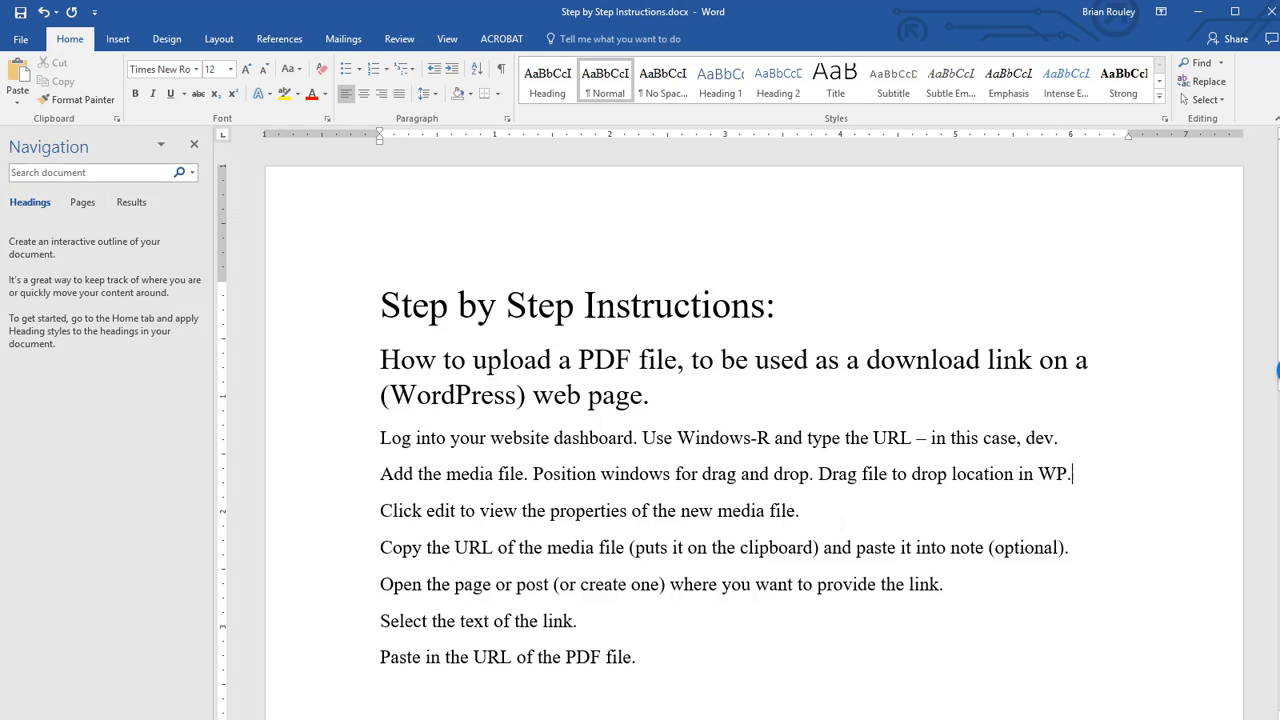
# Back in Chrome, widen the window to full width and open the uploaded PDF's edit page.
pyautogui.hotkey('alt', 'Tab')
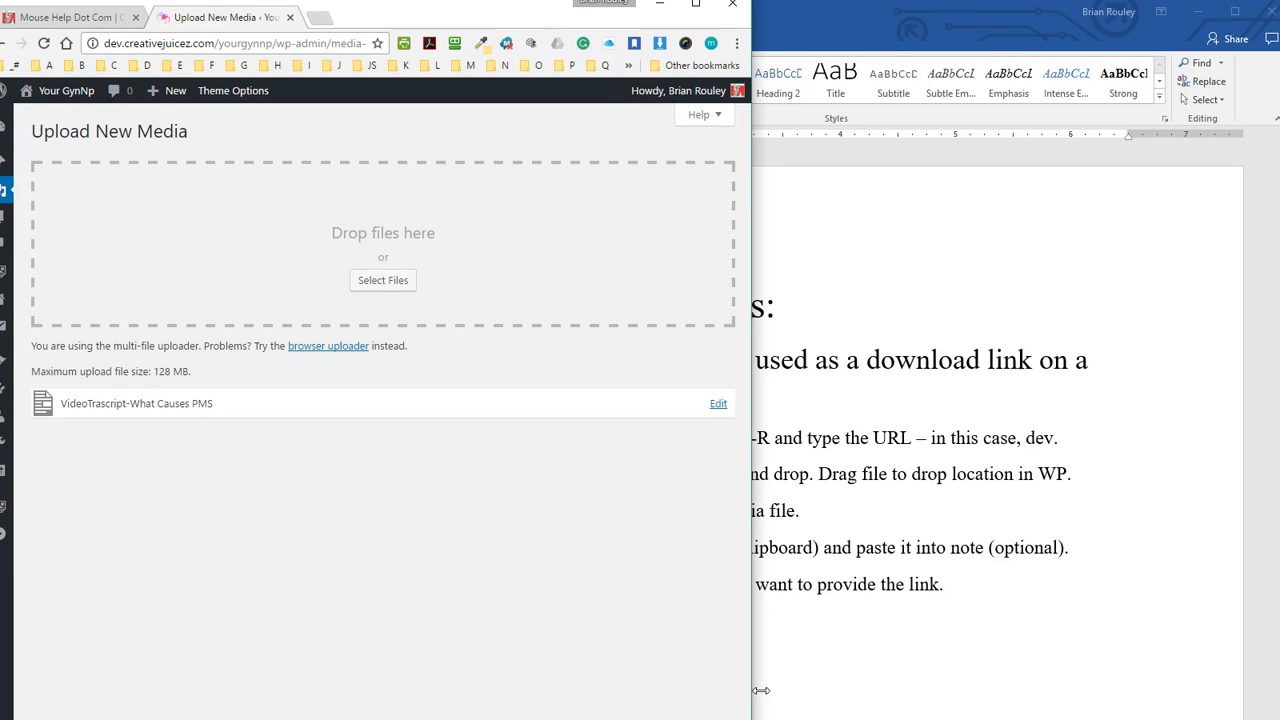
pyautogui.moveTo(752, 705)
pyautogui.mouseDown()
pyautogui.moveTo(1121, 648)
pyautogui.moveTo(1279, 650)
pyautogui.mouseUp()
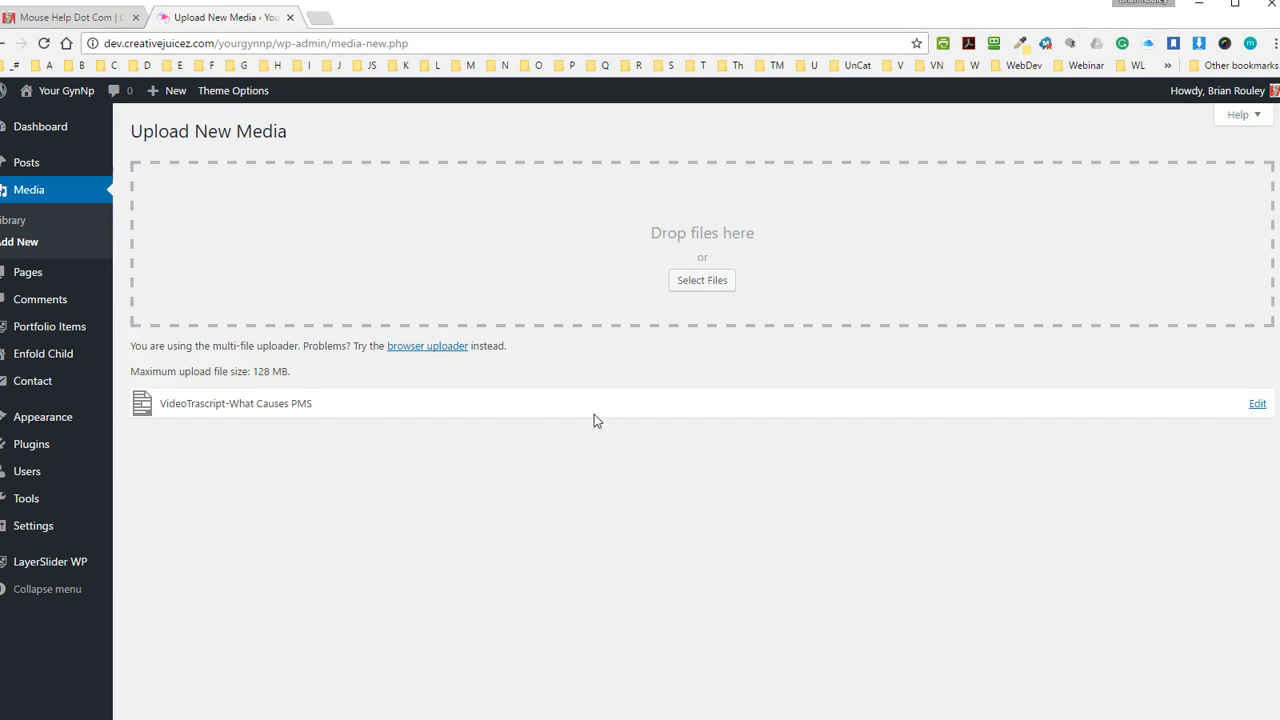
pyautogui.click(1257, 405)
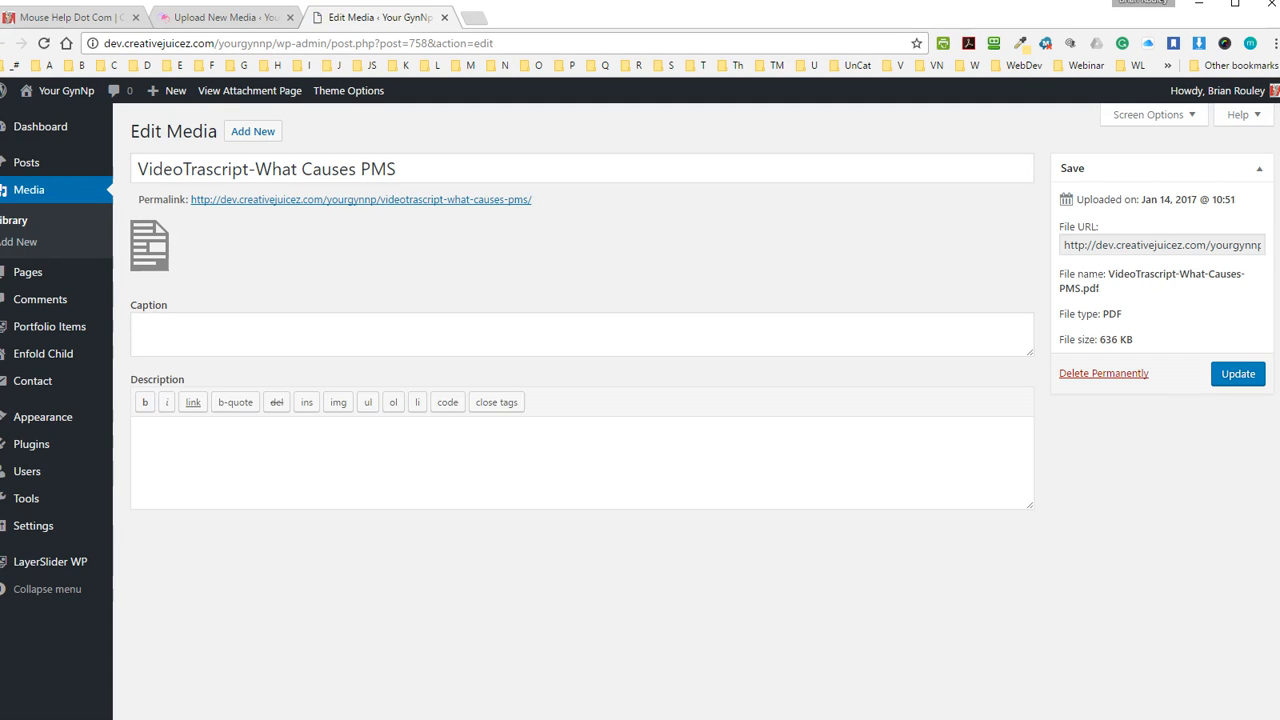
# Copy the full File URL of the uploaded PDF to the clipboard.
pyautogui.click(1087, 250)
pyautogui.moveTo(1108, 230); pyautogui.dragTo(1019, 231)
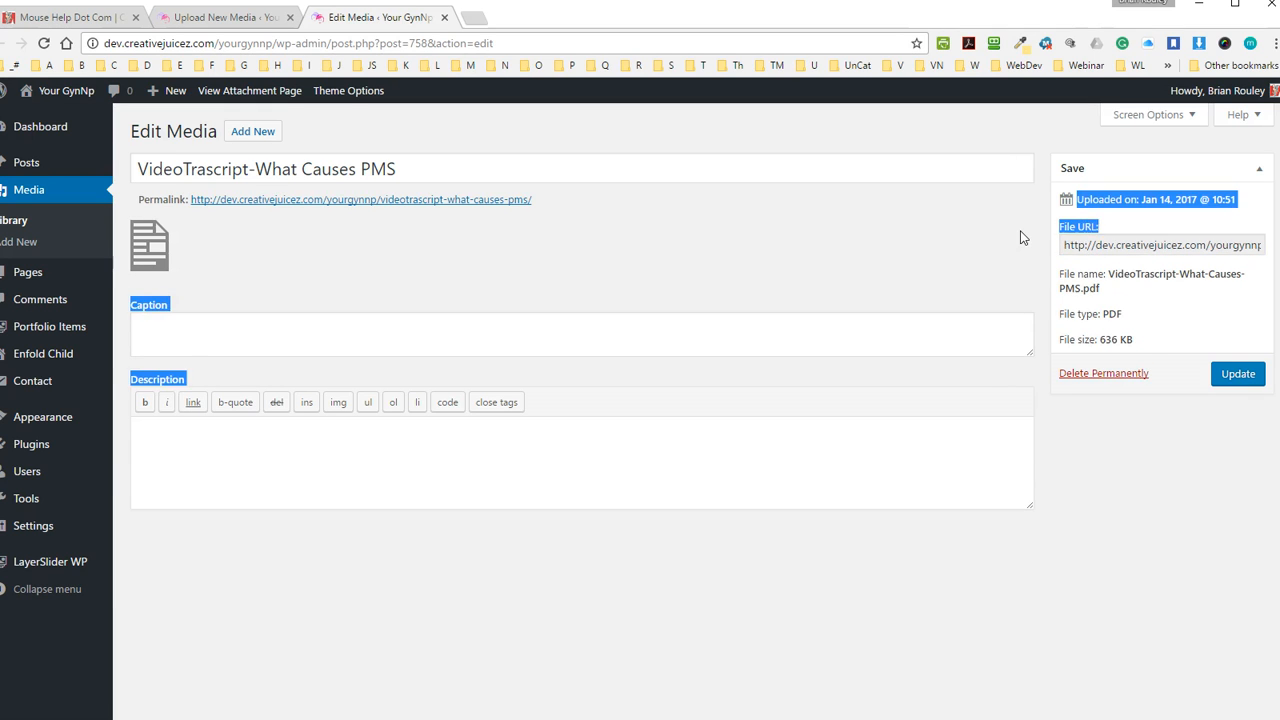
pyautogui.moveTo(1100, 228); pyautogui.dragTo(1078, 228)
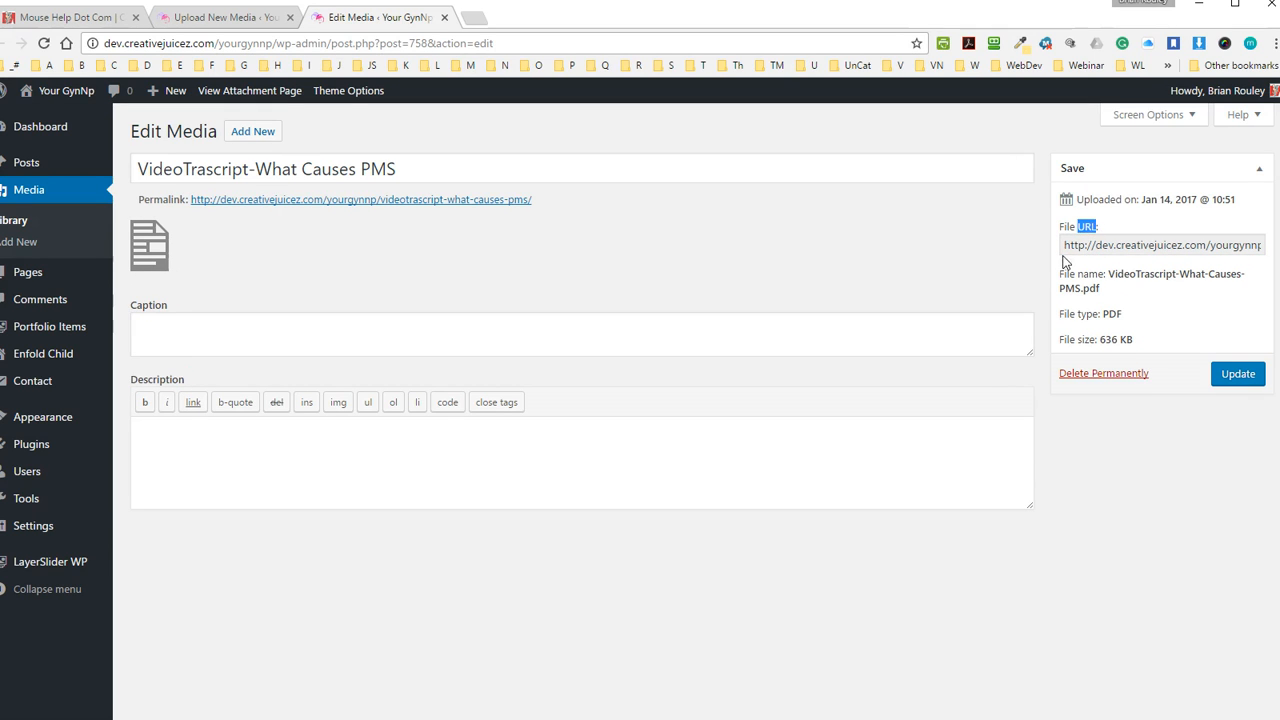
pyautogui.click(1067, 248)
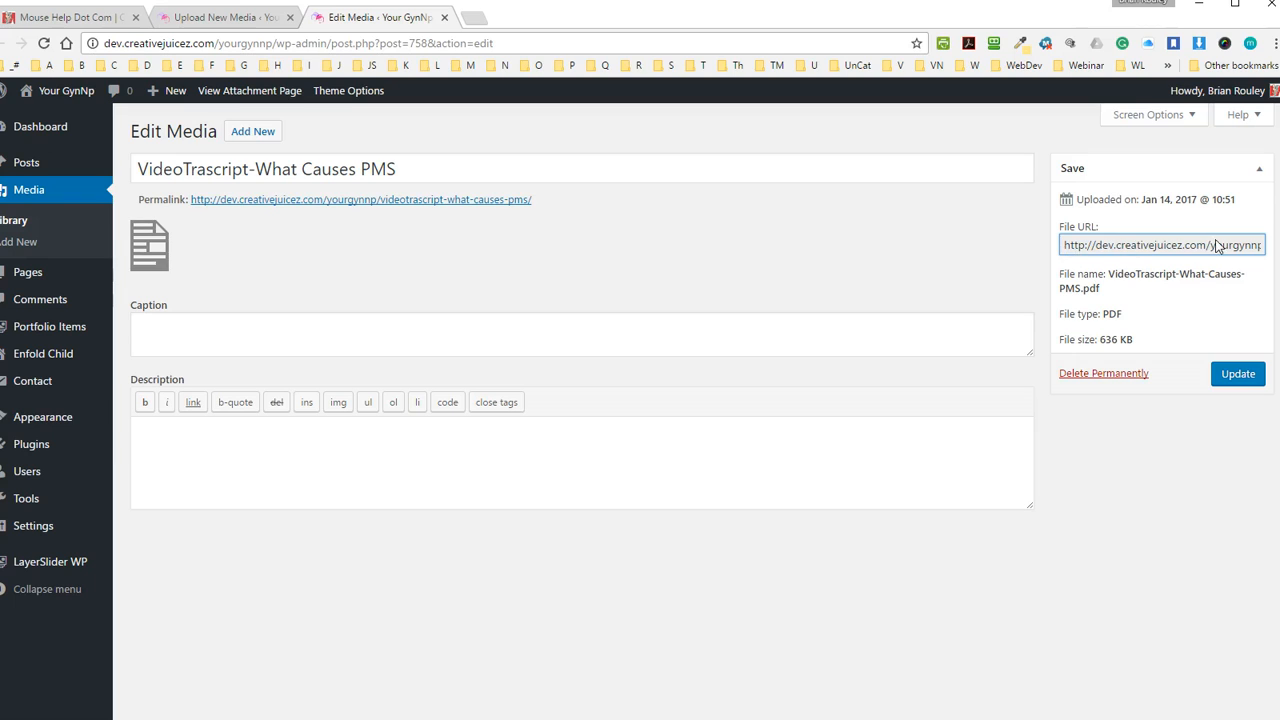
pyautogui.click(1136, 248)
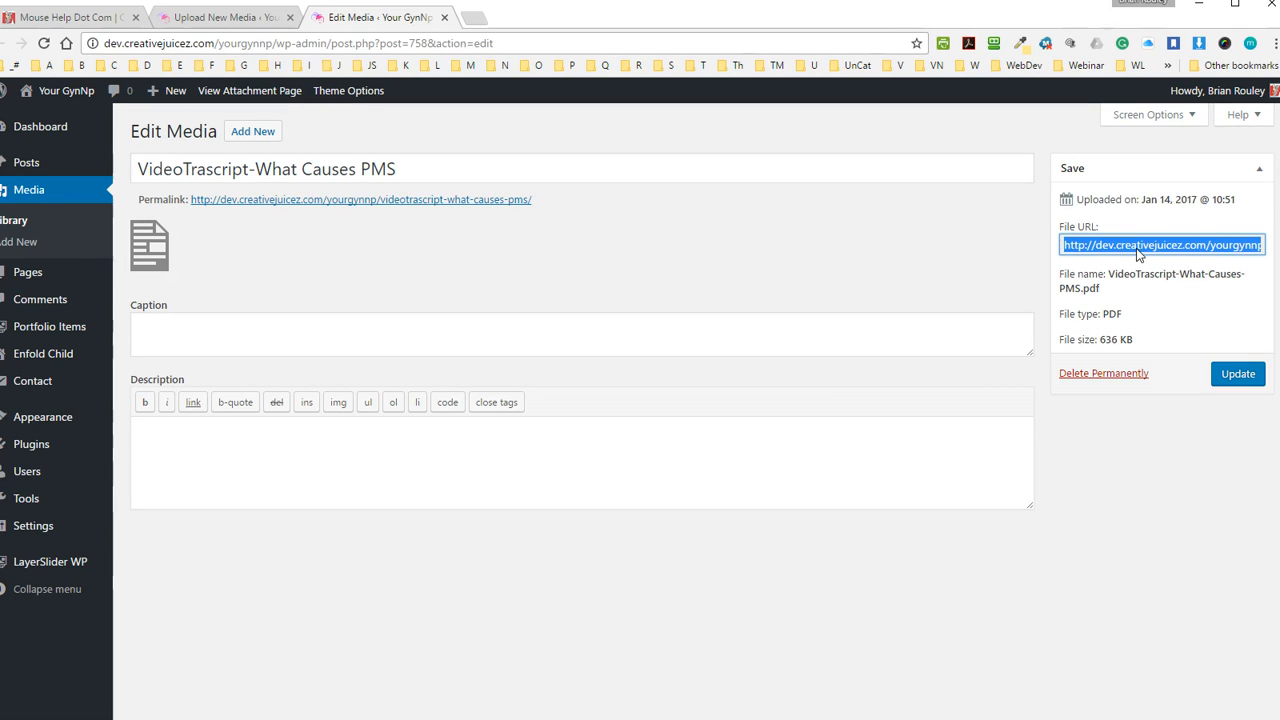
pyautogui.rightClick(1137, 252)
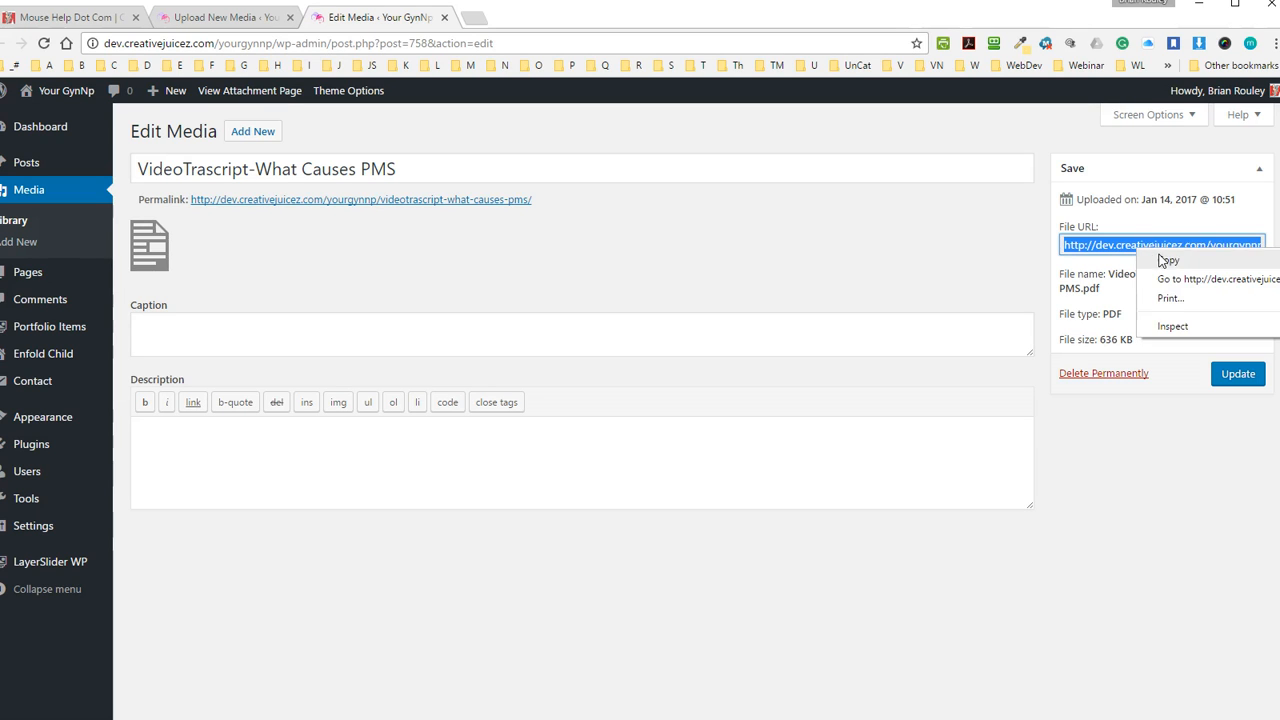
pyautogui.click(1166, 260)
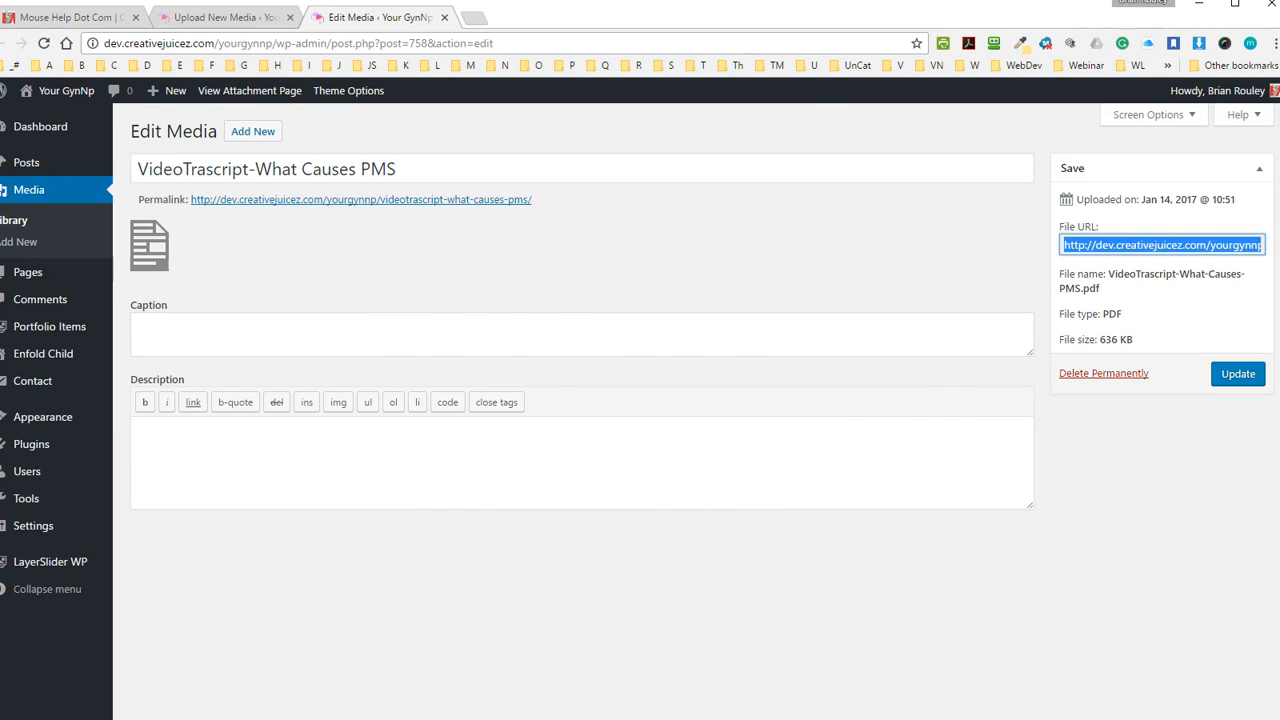
# Paste the copied PDF URL into an empty Notepad note, widen the window to fit it on one line, and minimize the note.
pyautogui.click(745, 719)
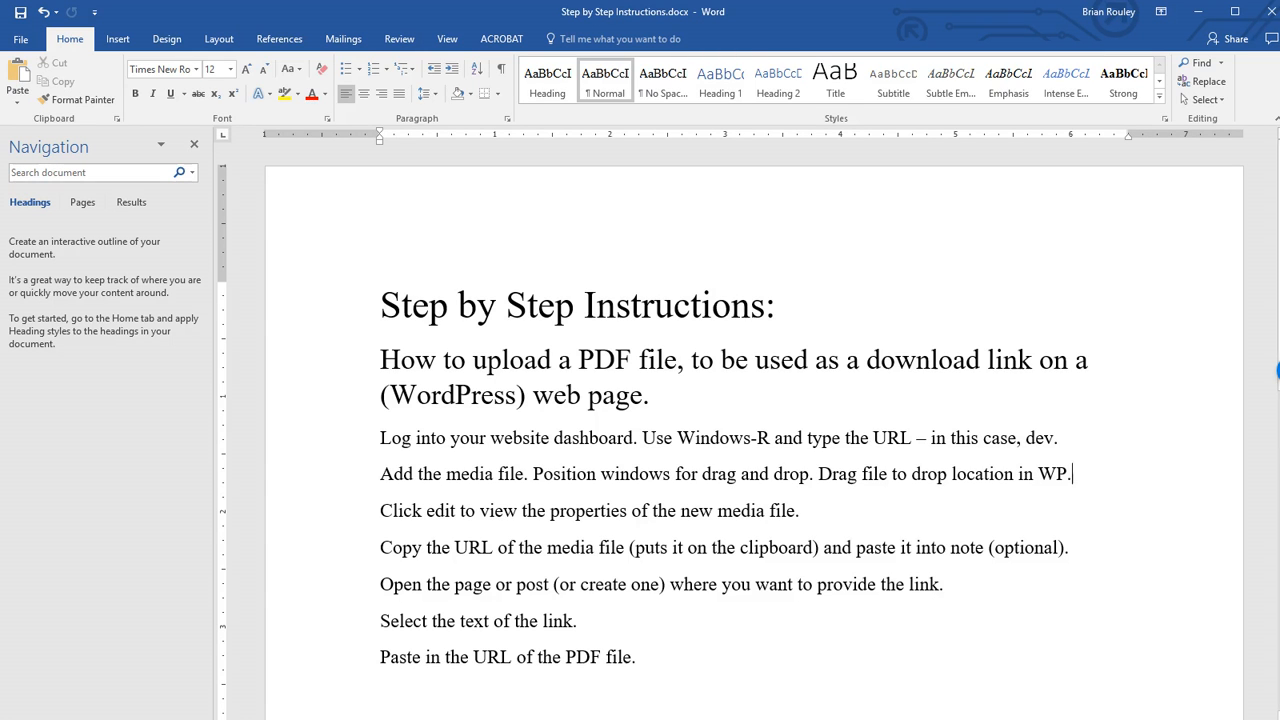
pyautogui.click(745, 719)
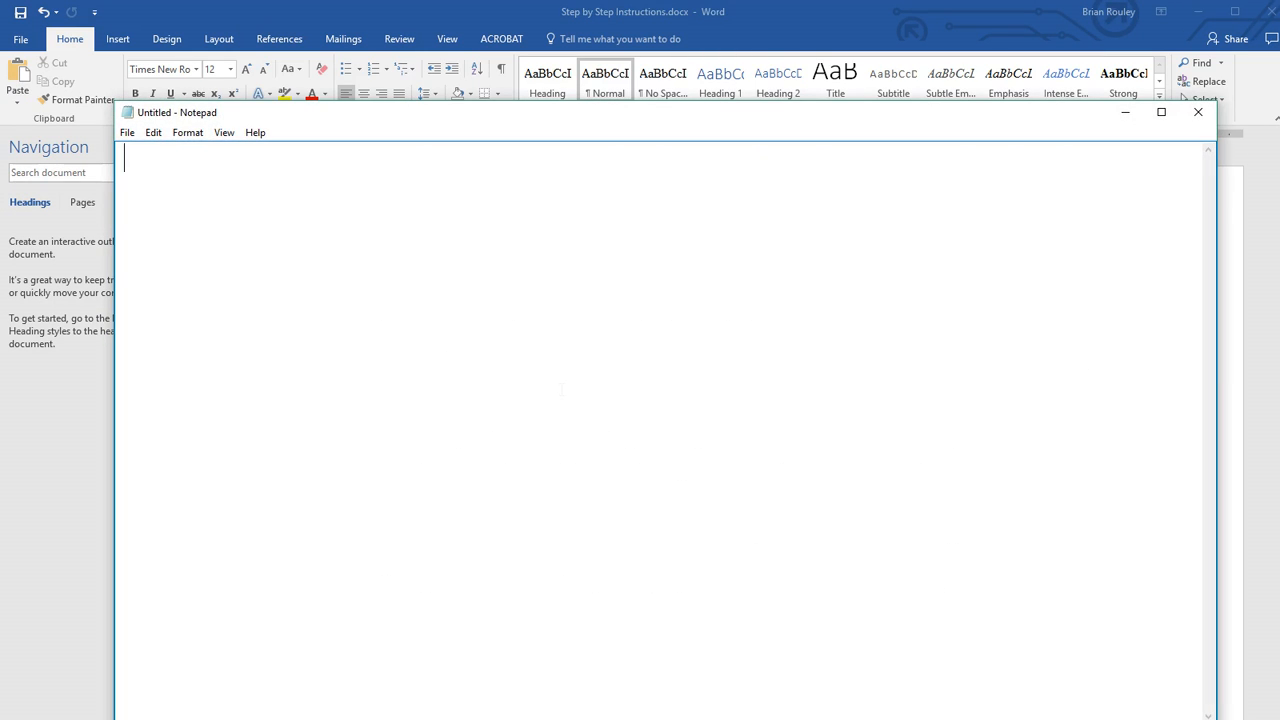
pyautogui.hotkey('ctrl', 'v')
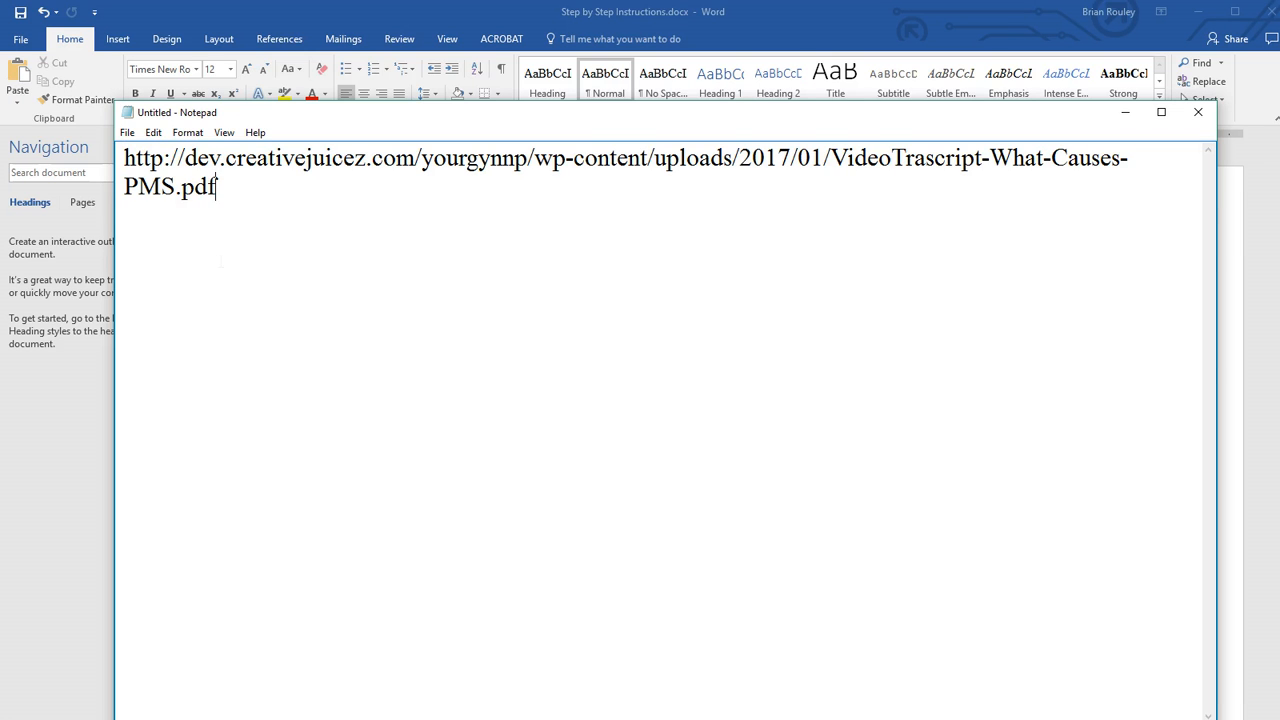
pyautogui.moveTo(119, 217); pyautogui.dragTo(30, 212)
pyautogui.moveTo(1036, 126); pyautogui.dragTo(1049, 51)
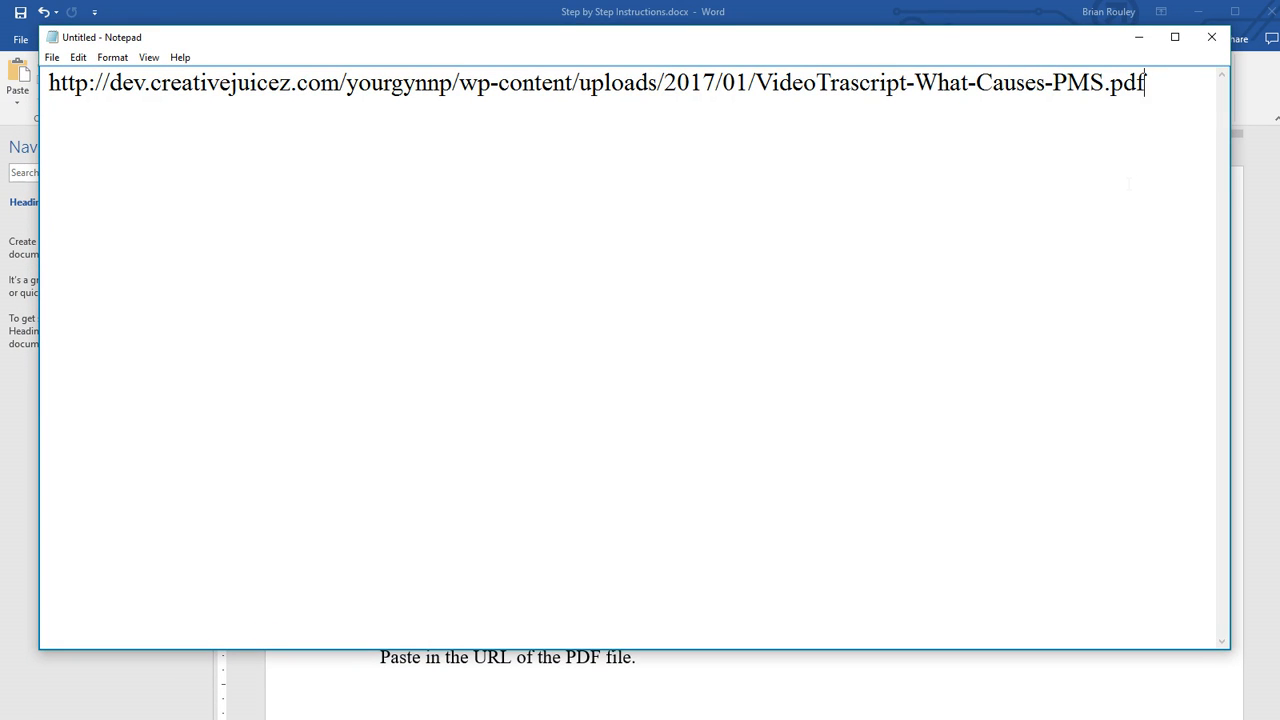
pyautogui.hotkey('ctrl', 'a')
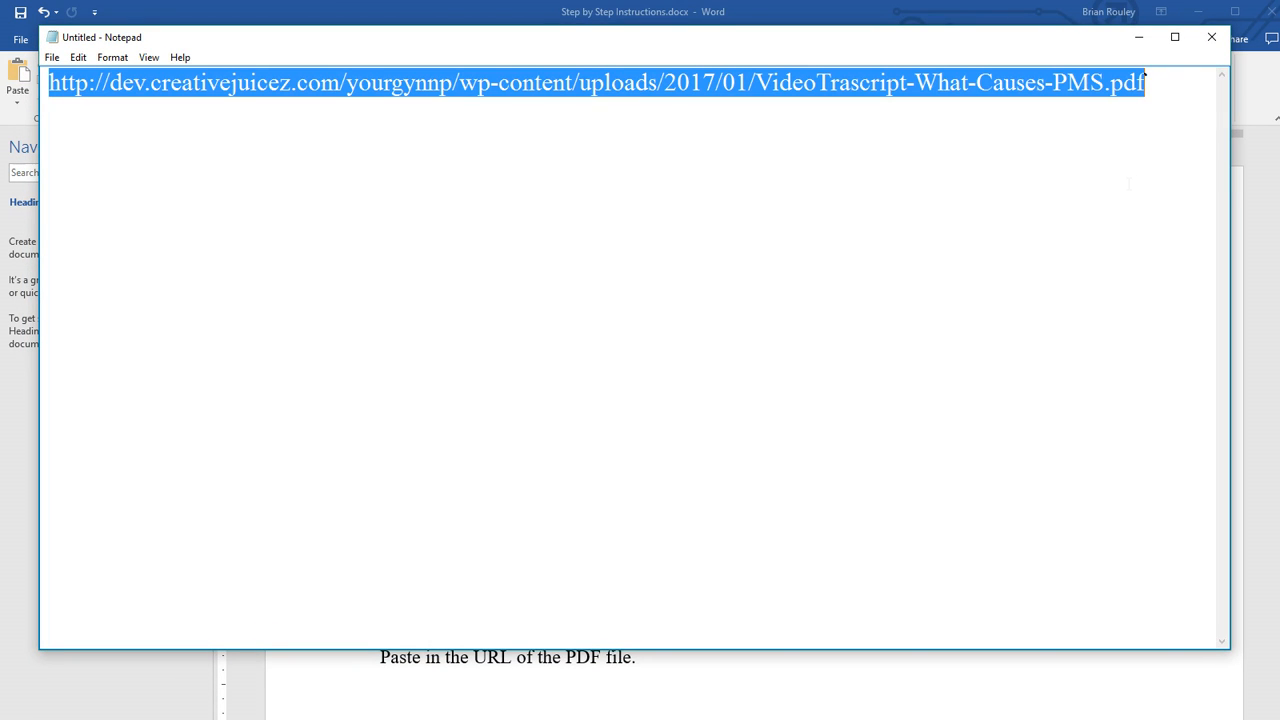
pyautogui.click(1140, 40)
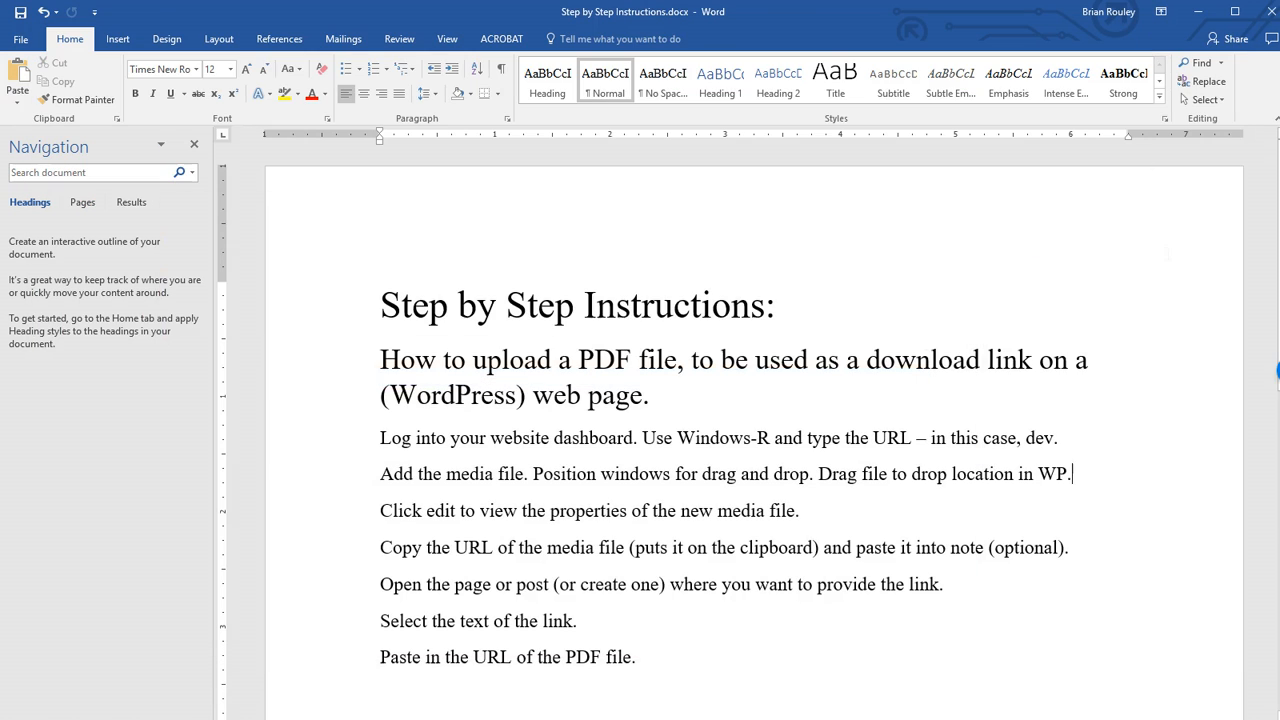
# Return to WordPress in Chrome and open the Videos page for editing.
pyautogui.click(1198, 11)
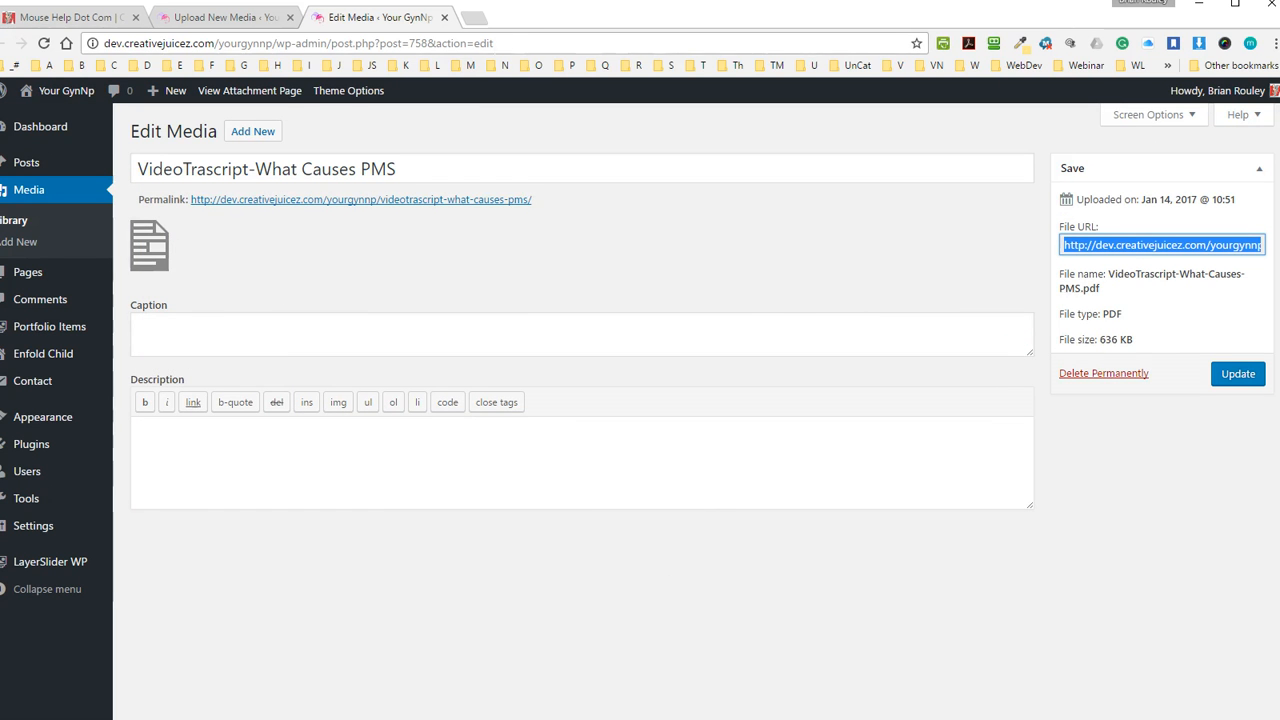
pyautogui.moveTo(521, 18)
pyautogui.mouseDown()
pyautogui.moveTo(537, 43)
pyautogui.moveTo(531, 29)
pyautogui.mouseUp()
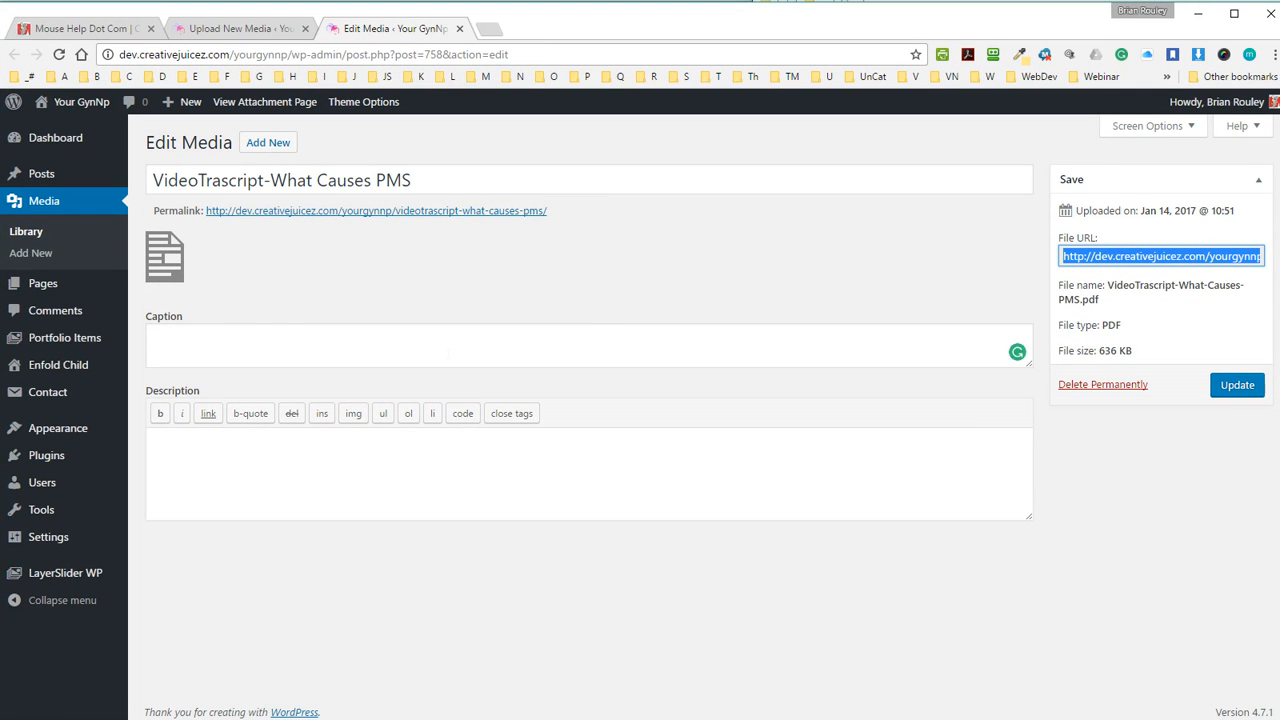
pyautogui.click(43, 288)
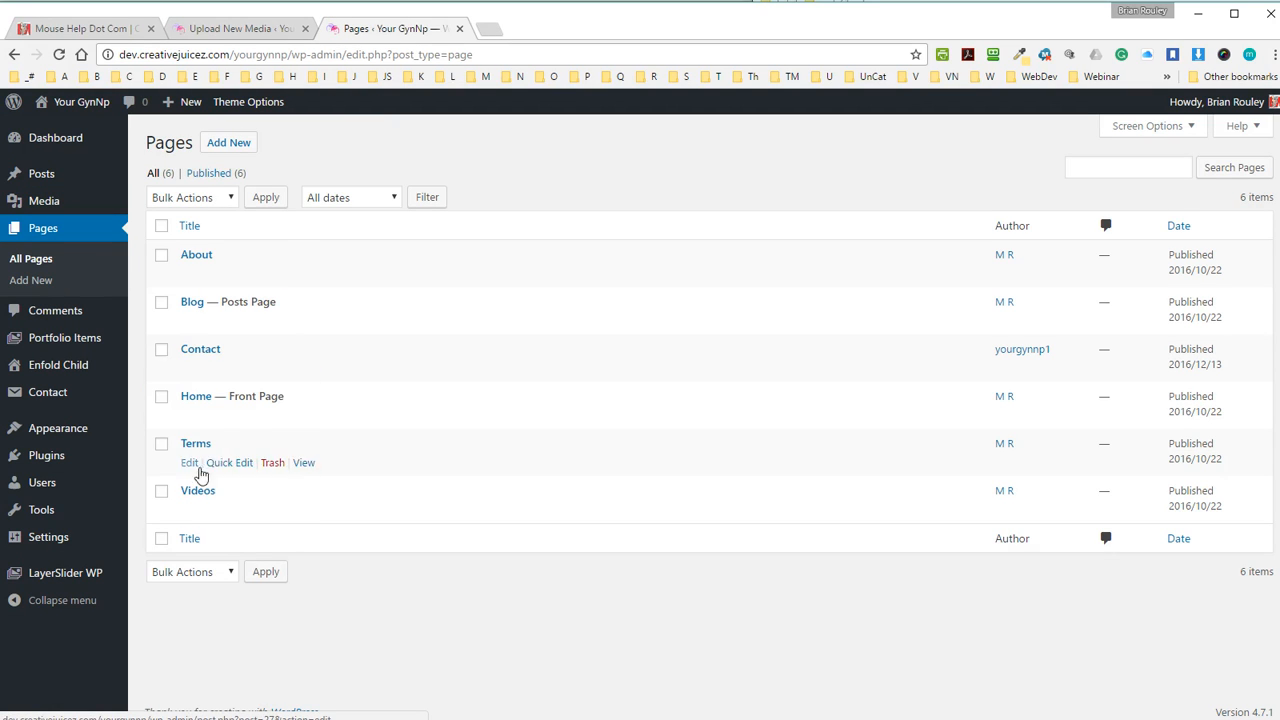
pyautogui.click(190, 511)
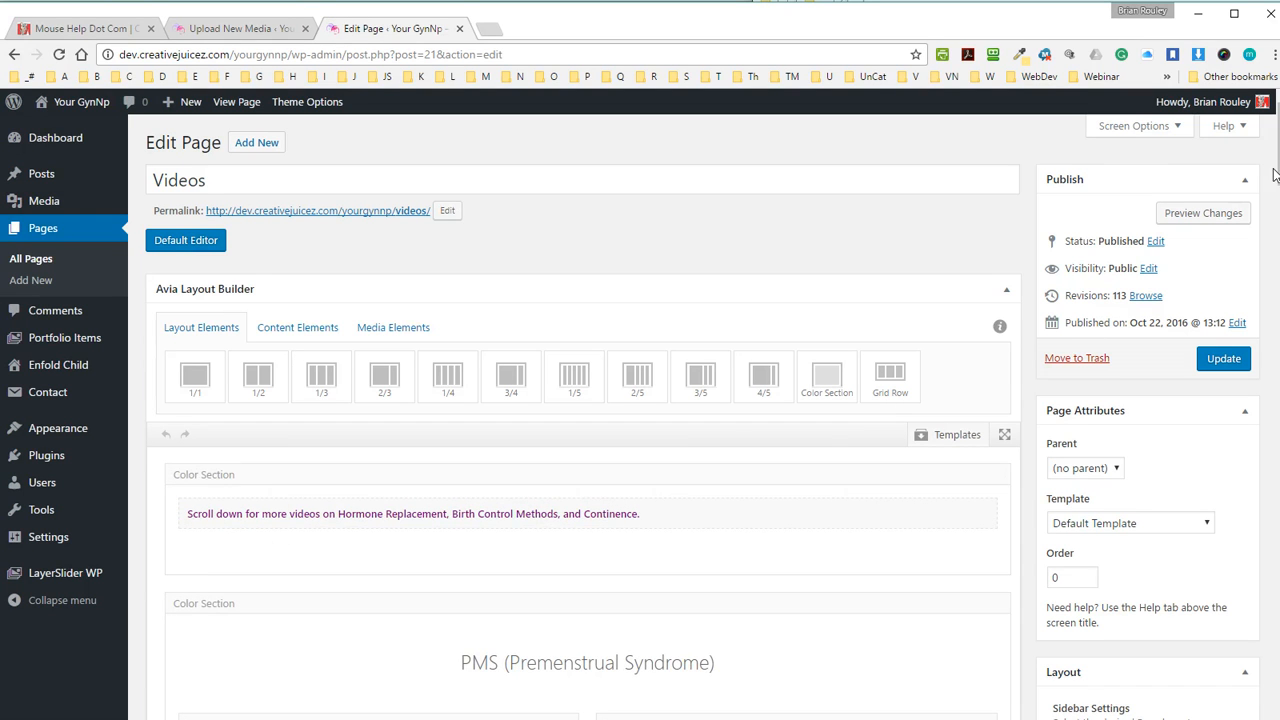
# Open the text block under the PMS Overview video and remove the existing link from "Click Here".
pyautogui.scroll(-6, 563, 362)
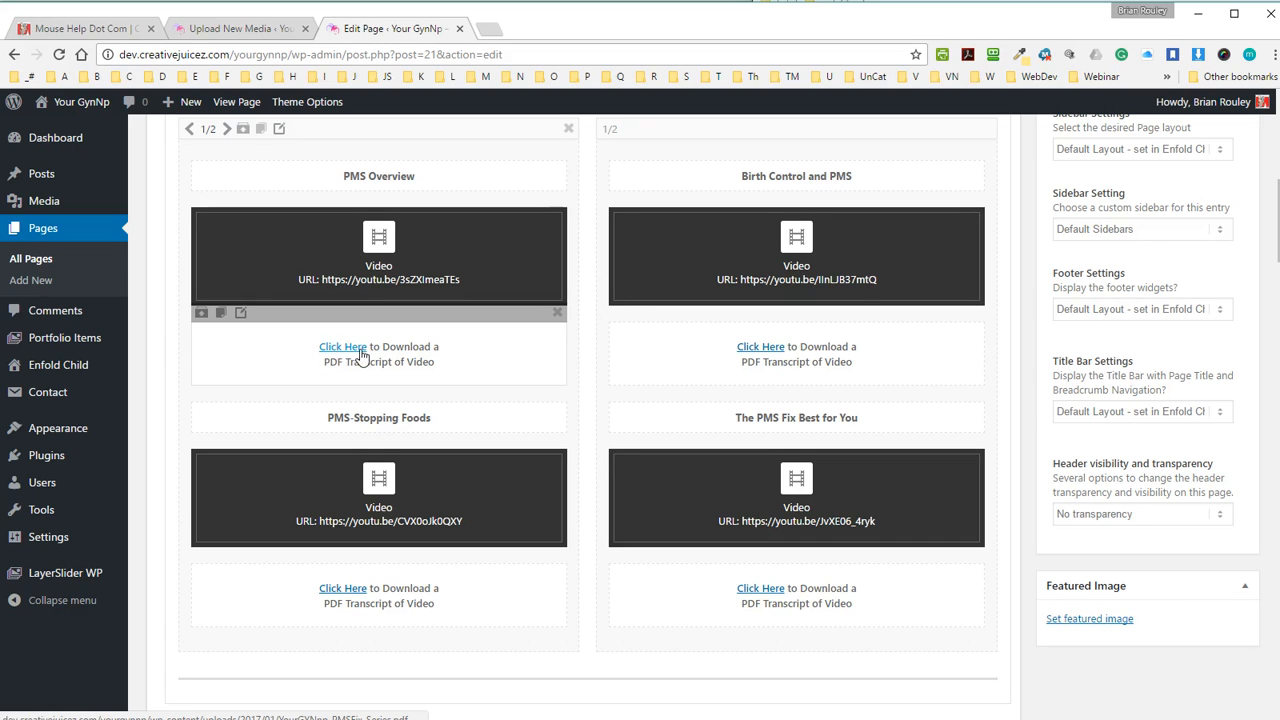
pyautogui.click(430, 355)
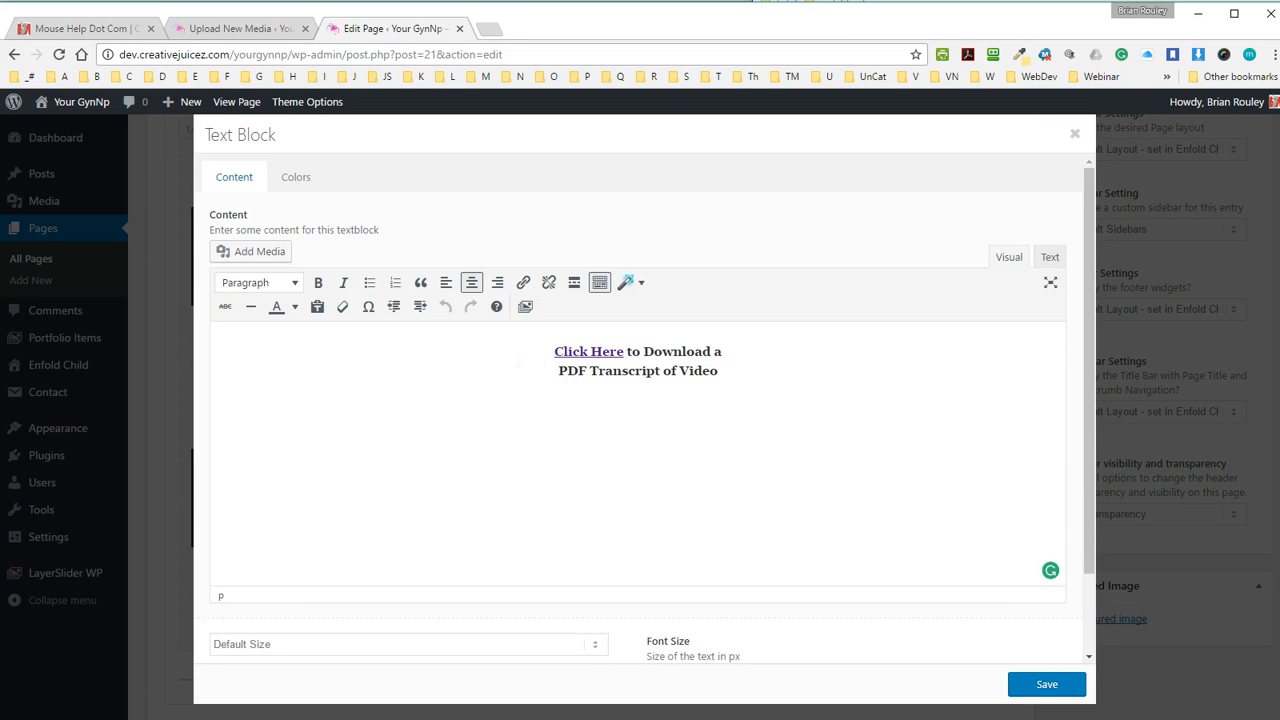
pyautogui.moveTo(565, 351); pyautogui.dragTo(590, 351)
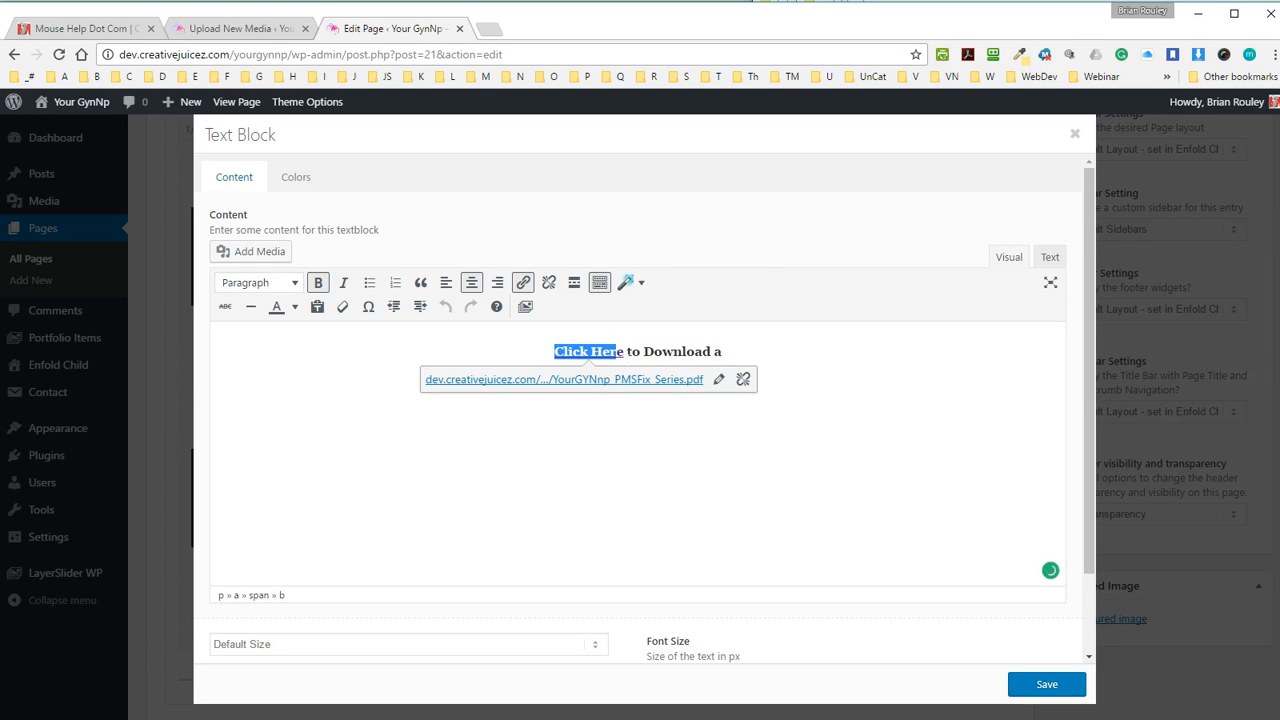
pyautogui.click(927, 367)
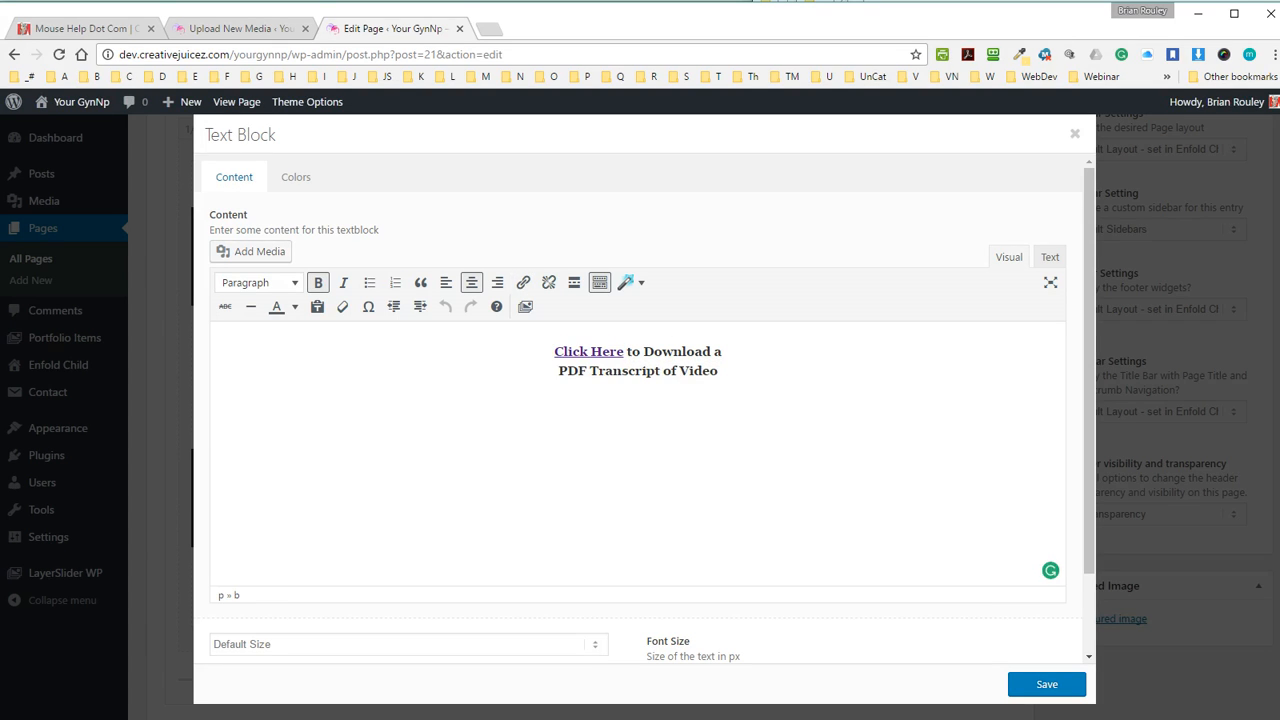
pyautogui.moveTo(624, 351); pyautogui.dragTo(563, 351)
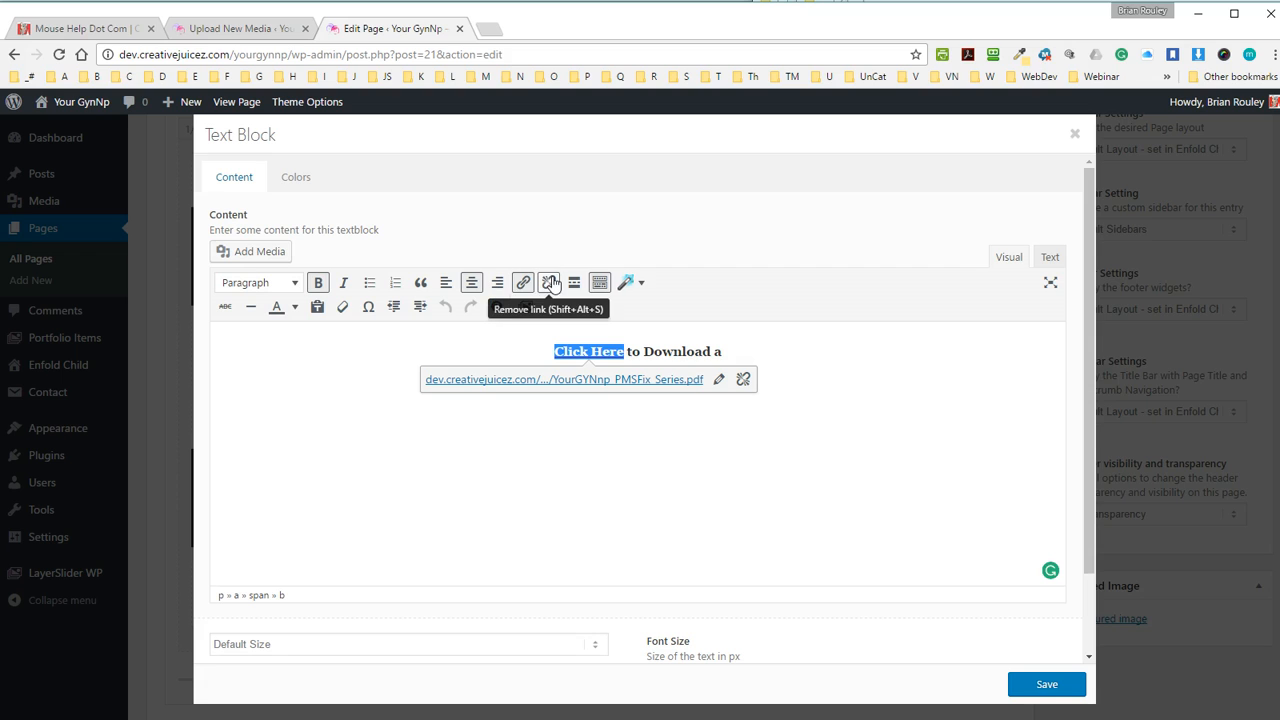
pyautogui.click(549, 283)
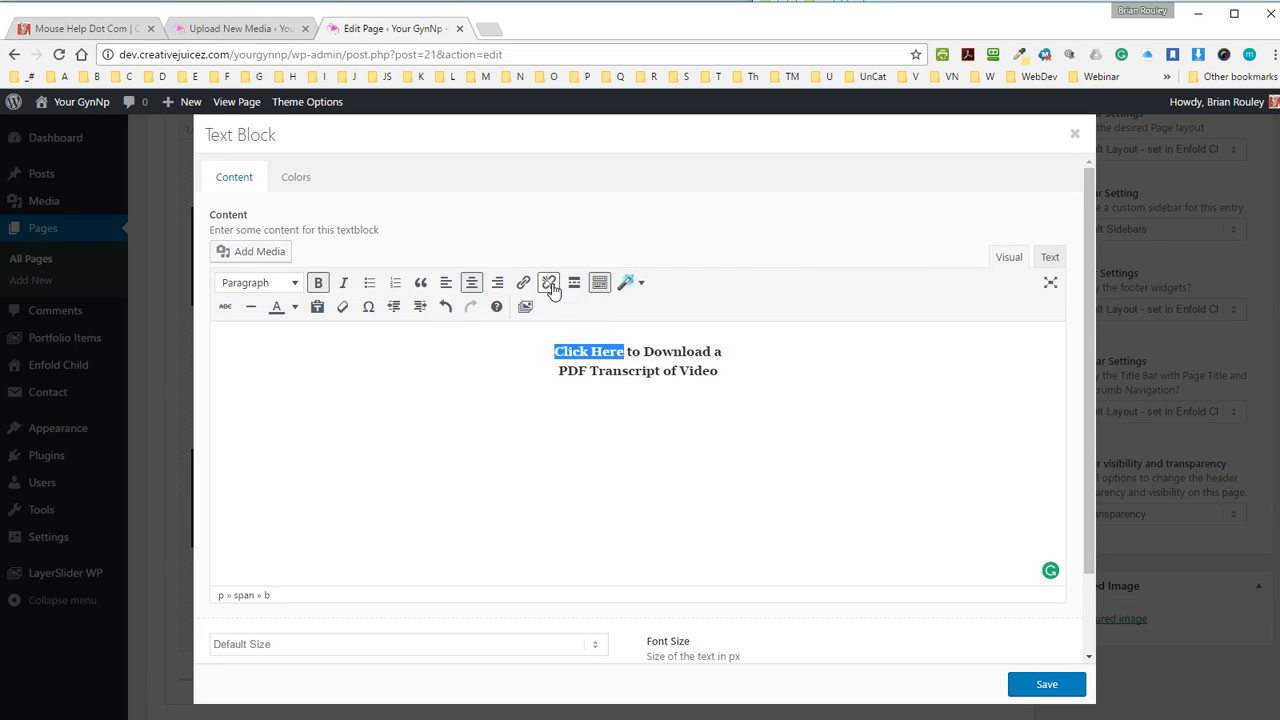
pyautogui.click(688, 455)
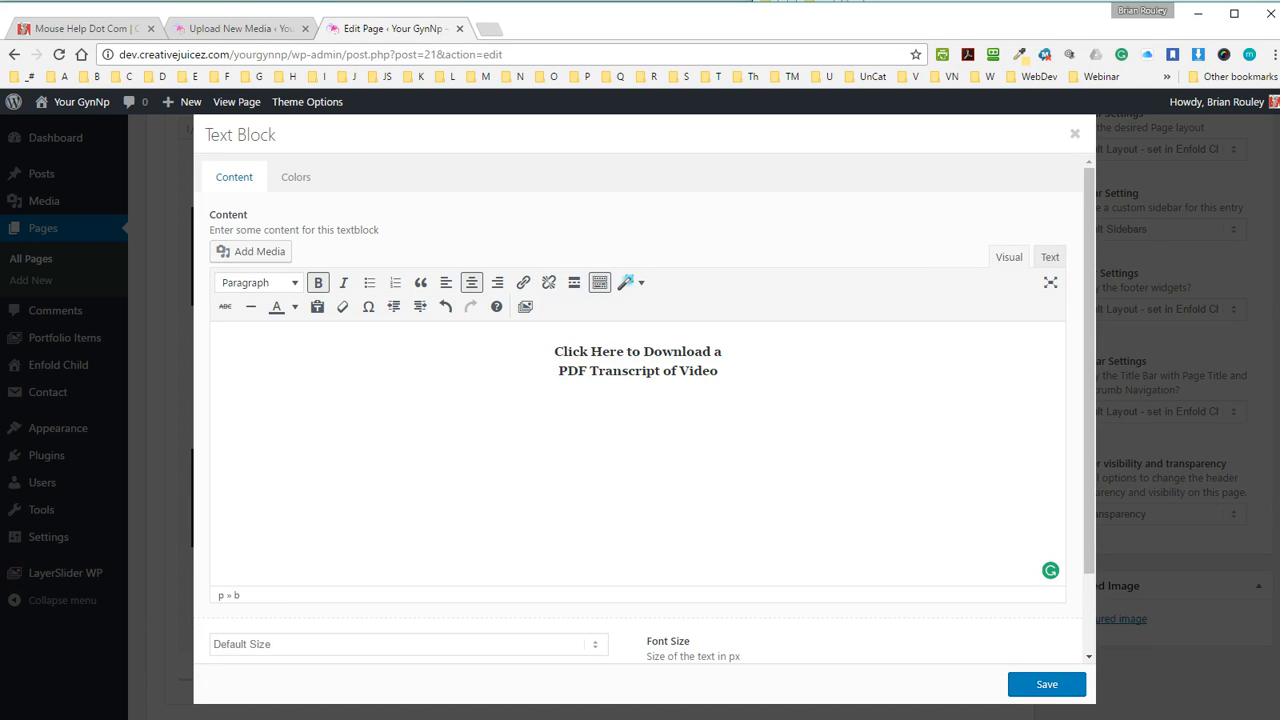
# Link "Click Here" to the copied URL of VideoTrascript-What-Causes-PMS.pdf and save the text block.
pyautogui.moveTo(628, 352); pyautogui.dragTo(582, 352)
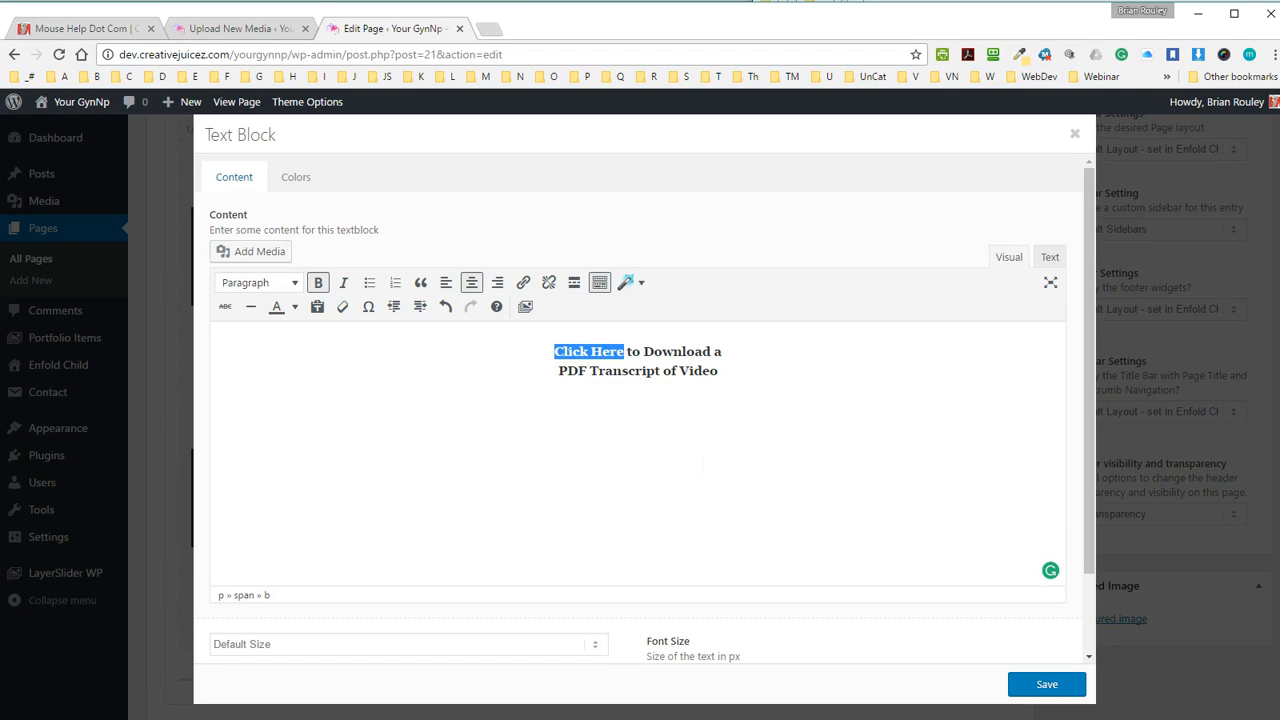
pyautogui.click(523, 283)
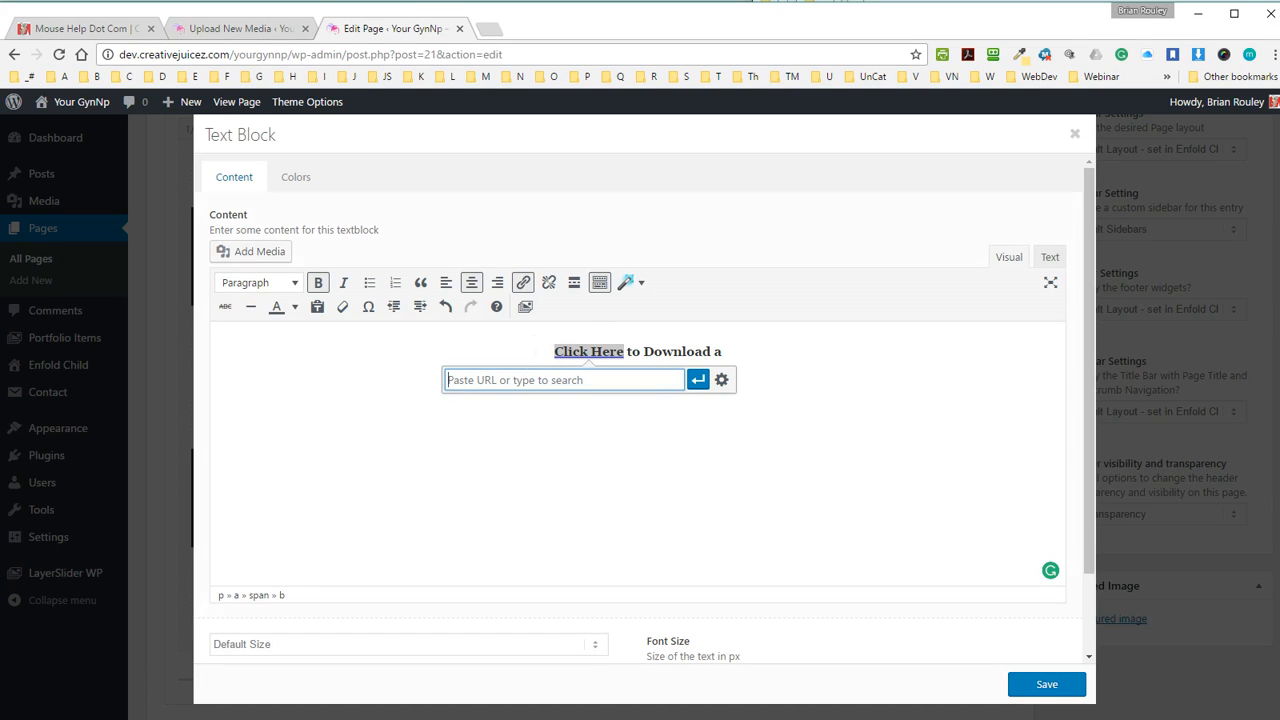
pyautogui.rightClick(484, 381)
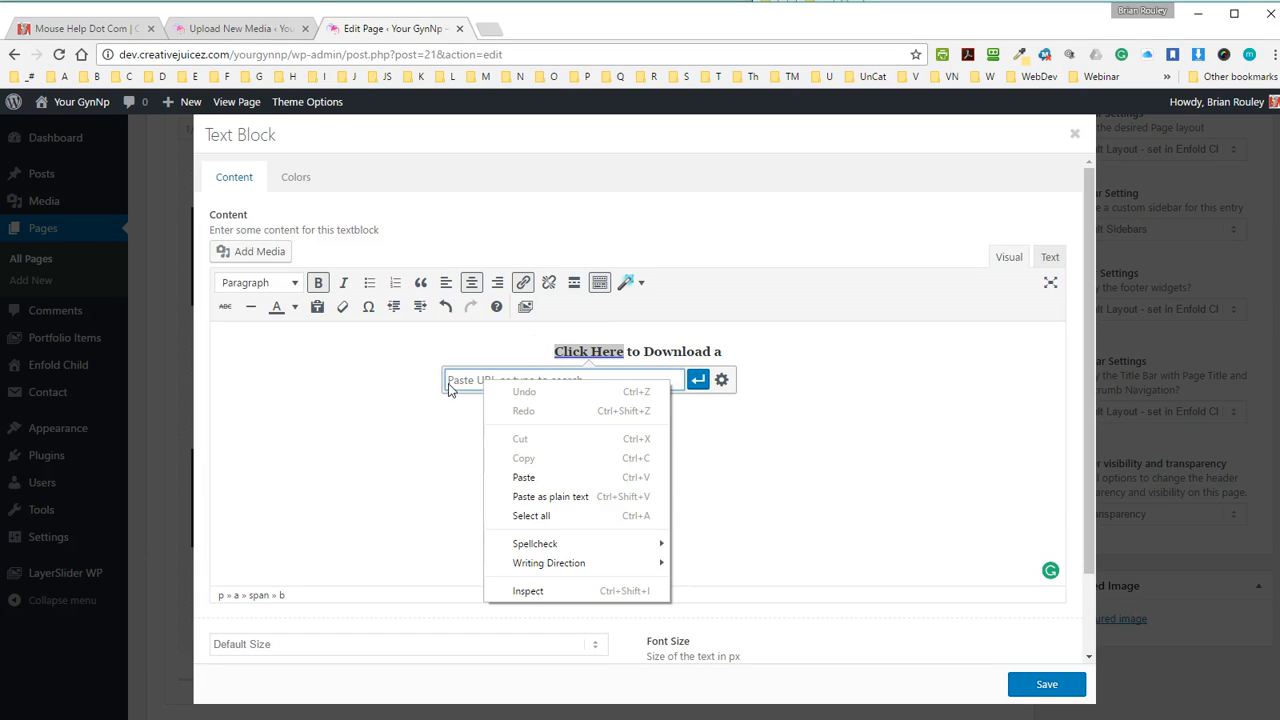
pyautogui.click(522, 478)
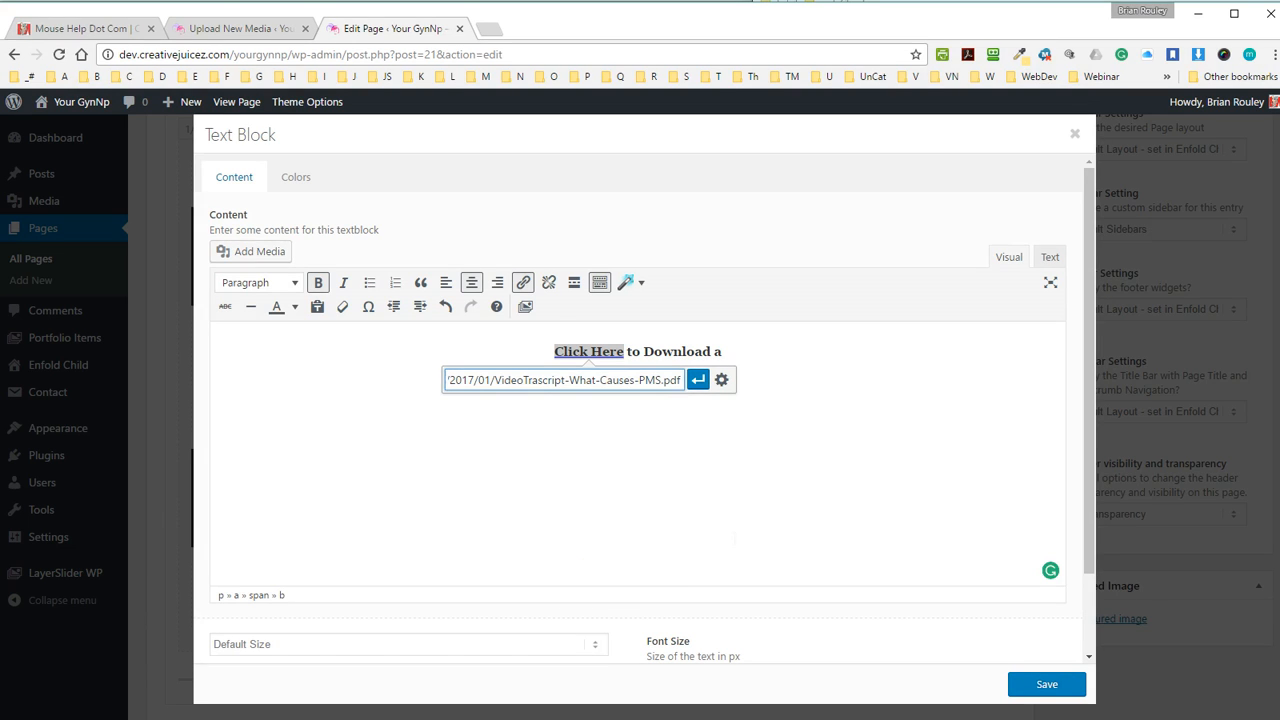
pyautogui.click(699, 381)
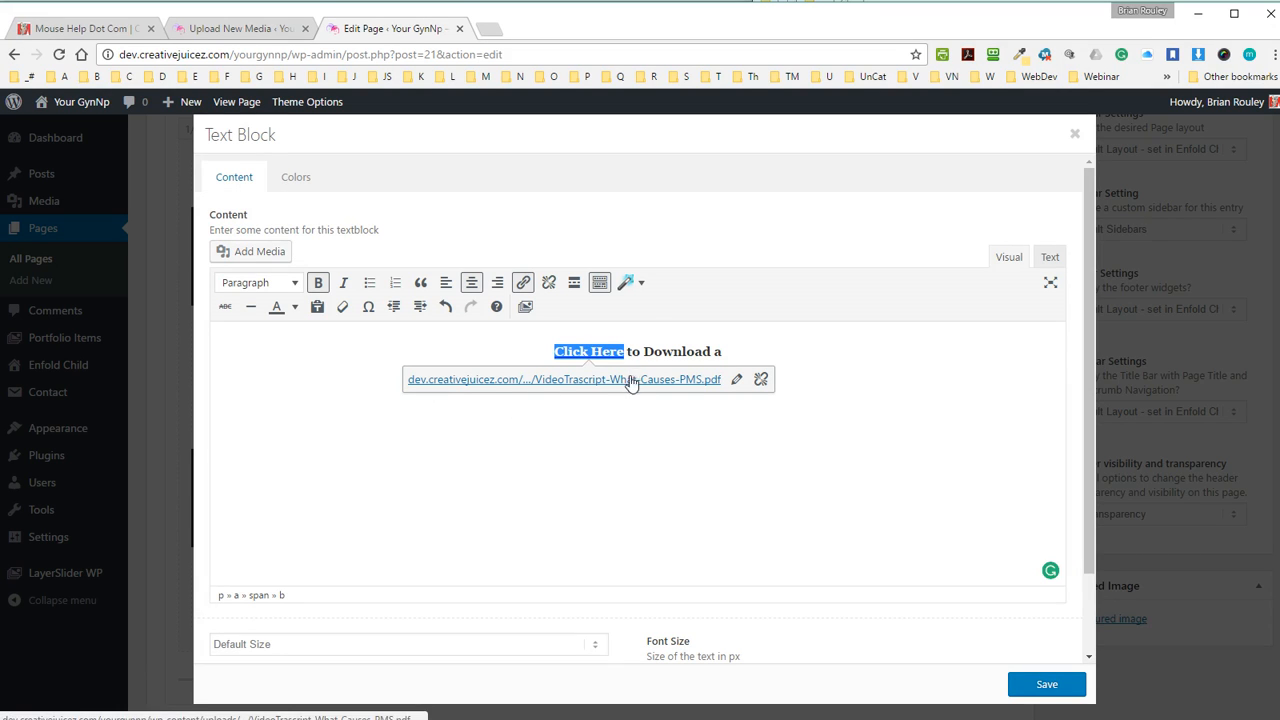
pyautogui.click(907, 371)
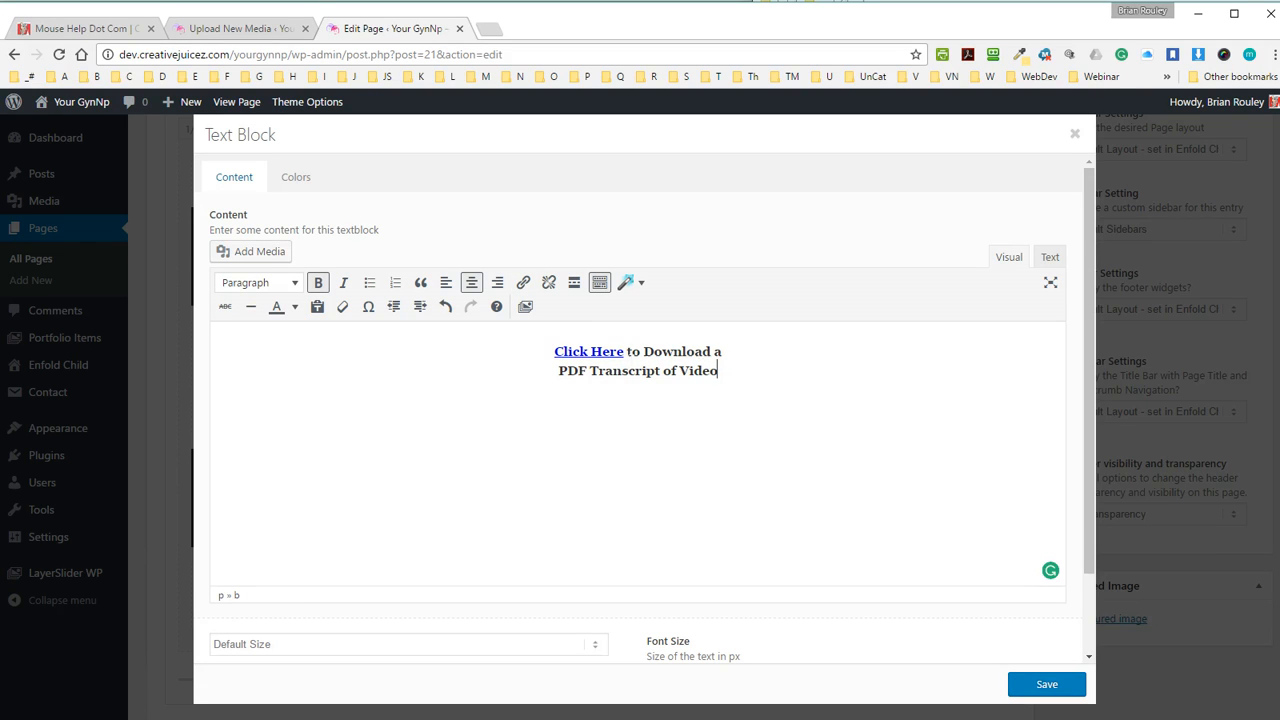
pyautogui.click(1047, 686)
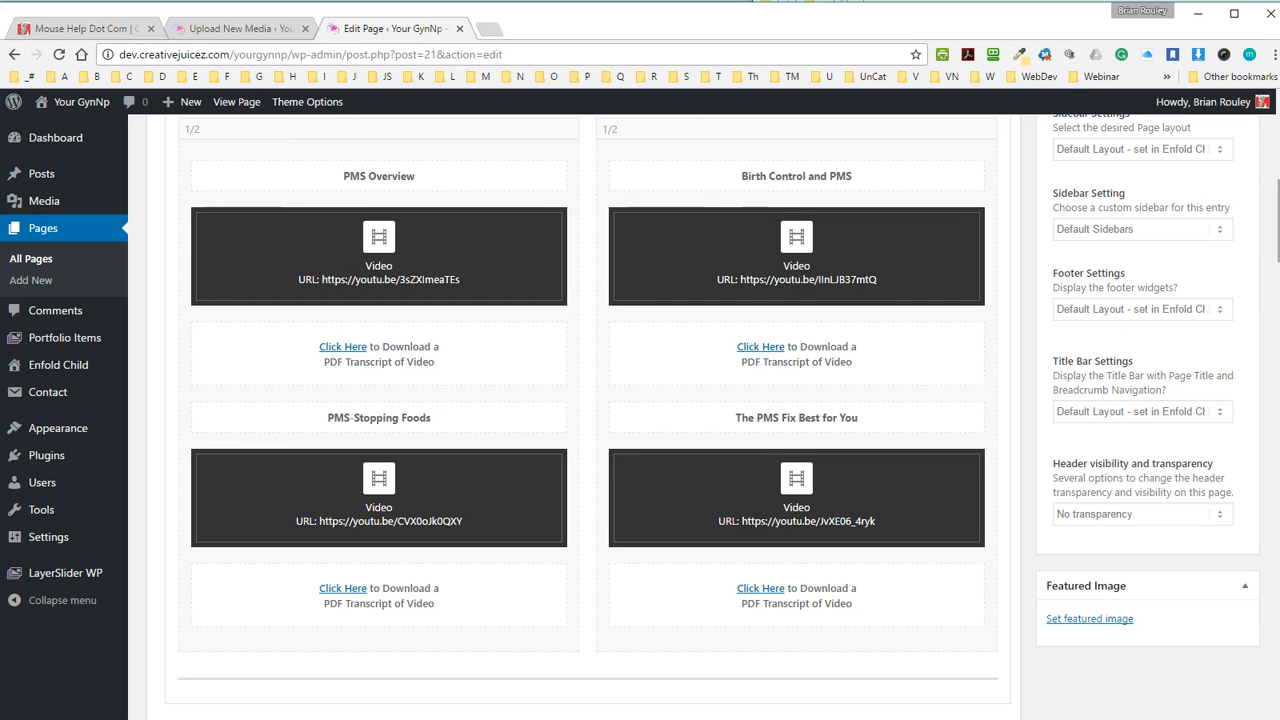
# Update the published Videos page with the changed download link.
pyautogui.moveTo(1277, 218); pyautogui.dragTo(1277, 139)
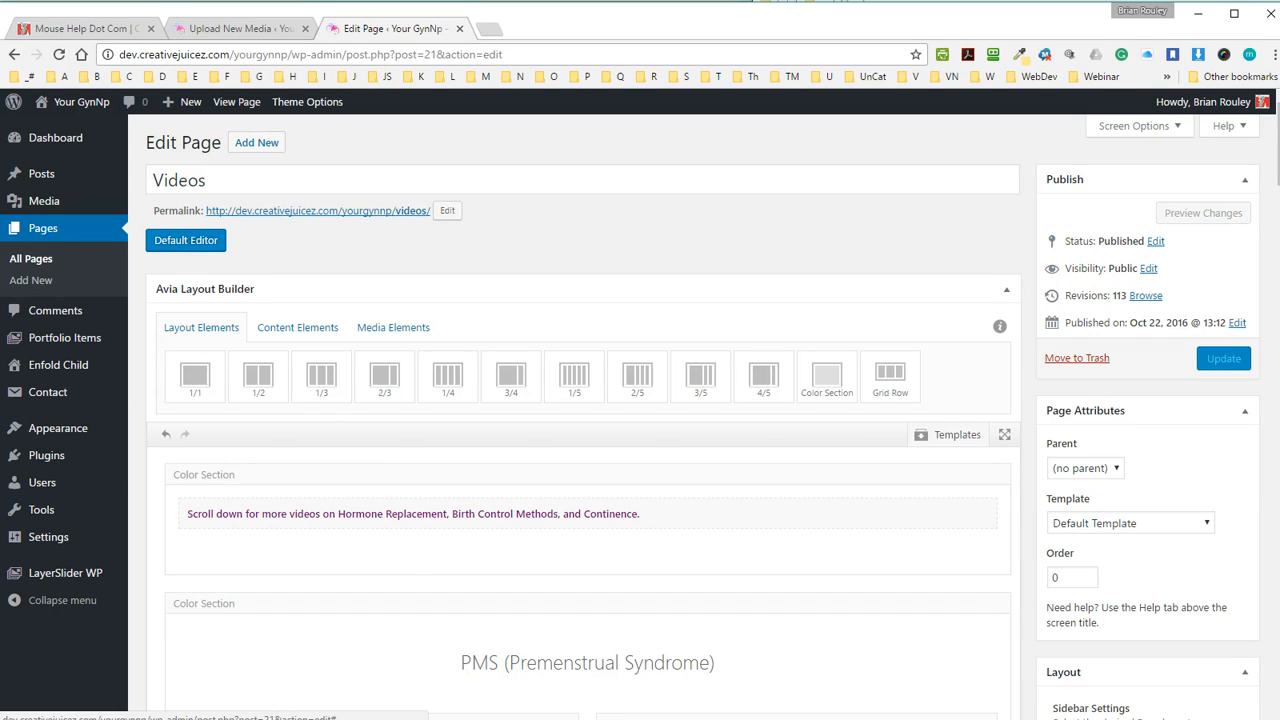
pyautogui.moveTo(207, 181); pyautogui.dragTo(132, 191)
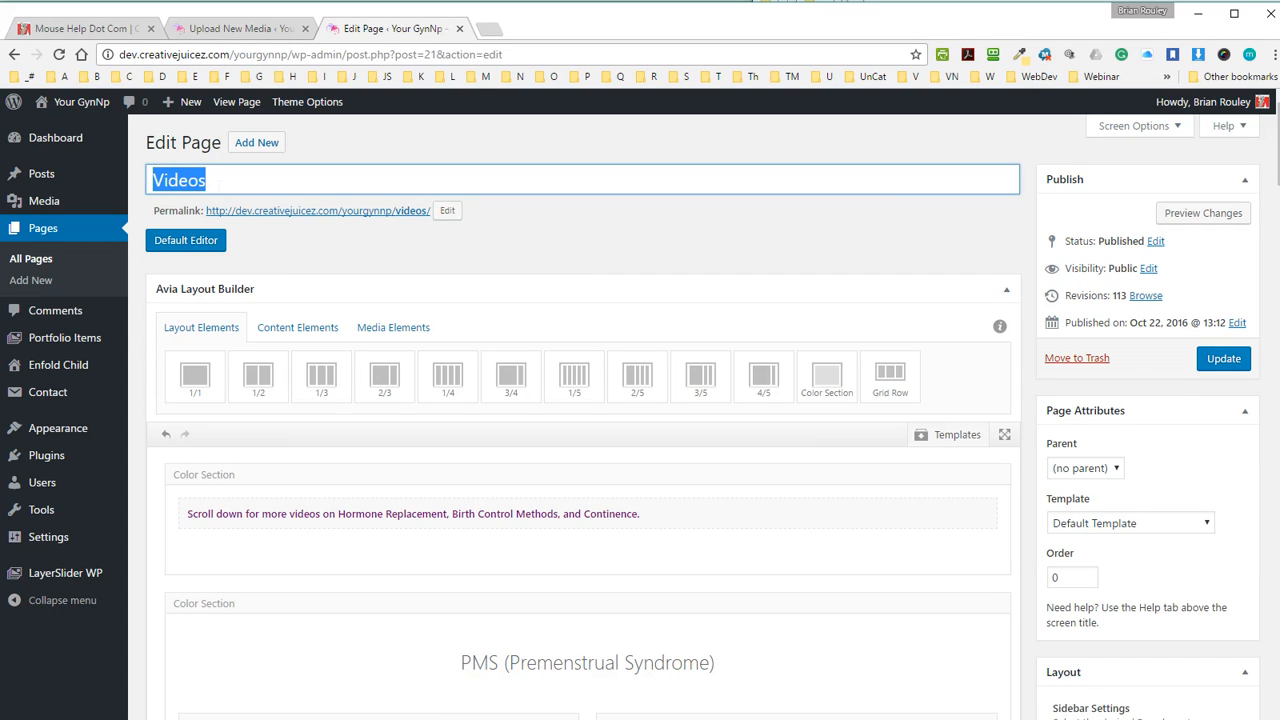
pyautogui.click(593, 150)
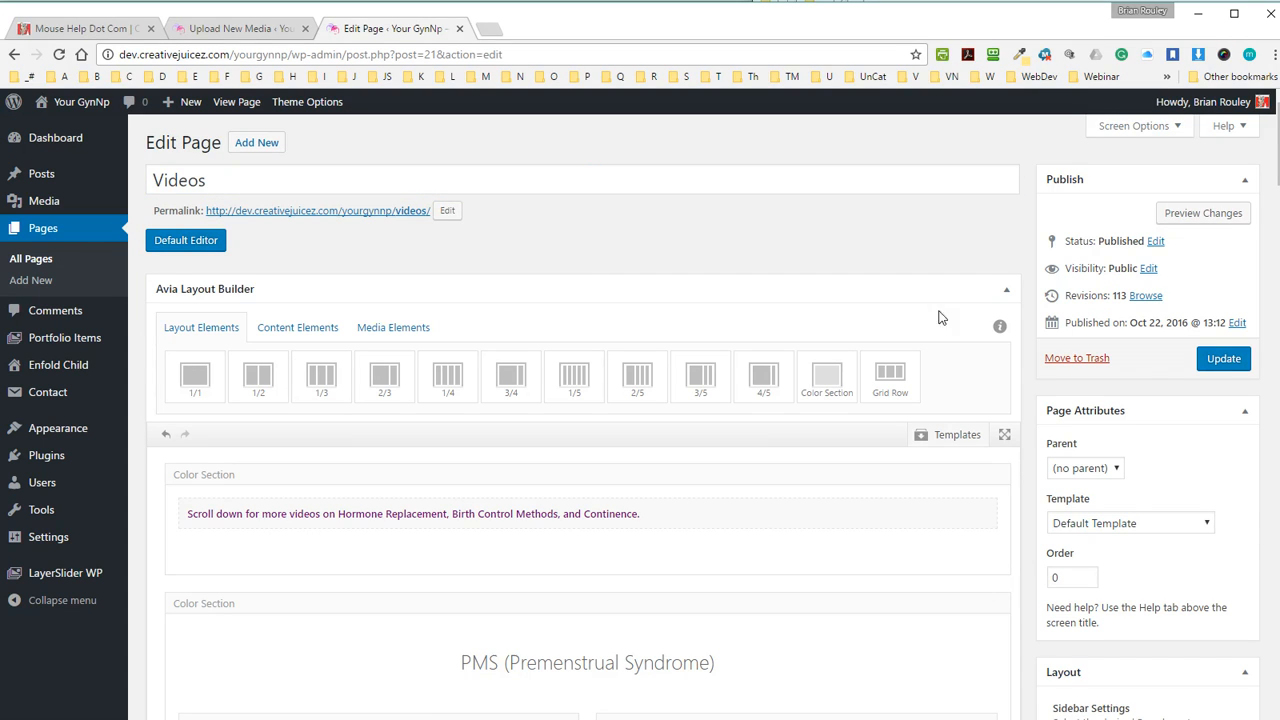
pyautogui.click(1226, 361)
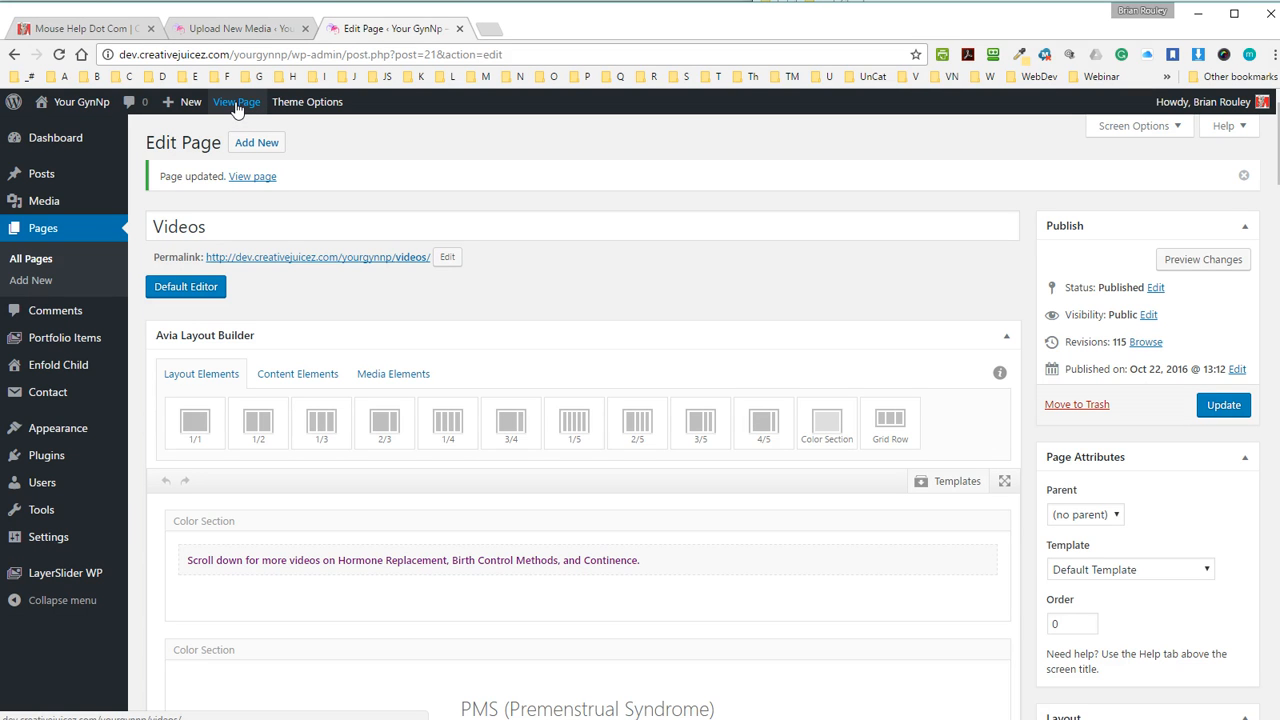
# View the live Videos page and examine the transcript download links beneath the PMS videos.
pyautogui.click(236, 104)
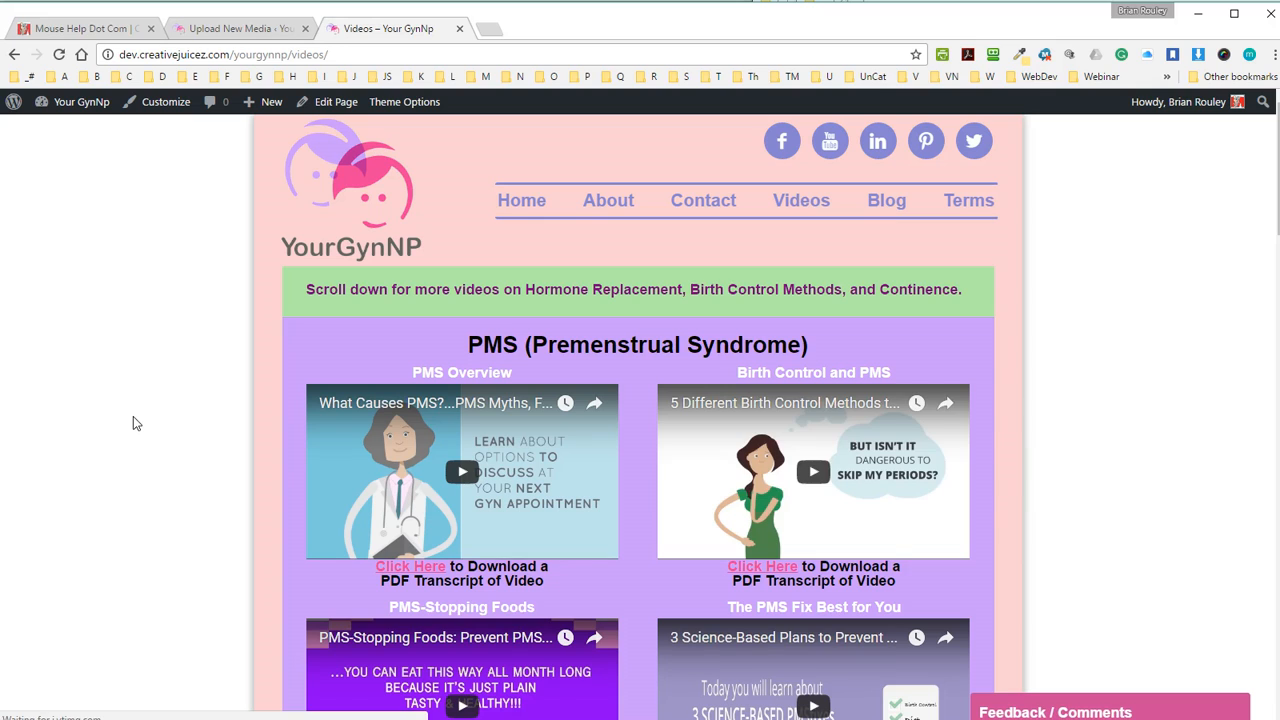
pyautogui.click(822, 202)
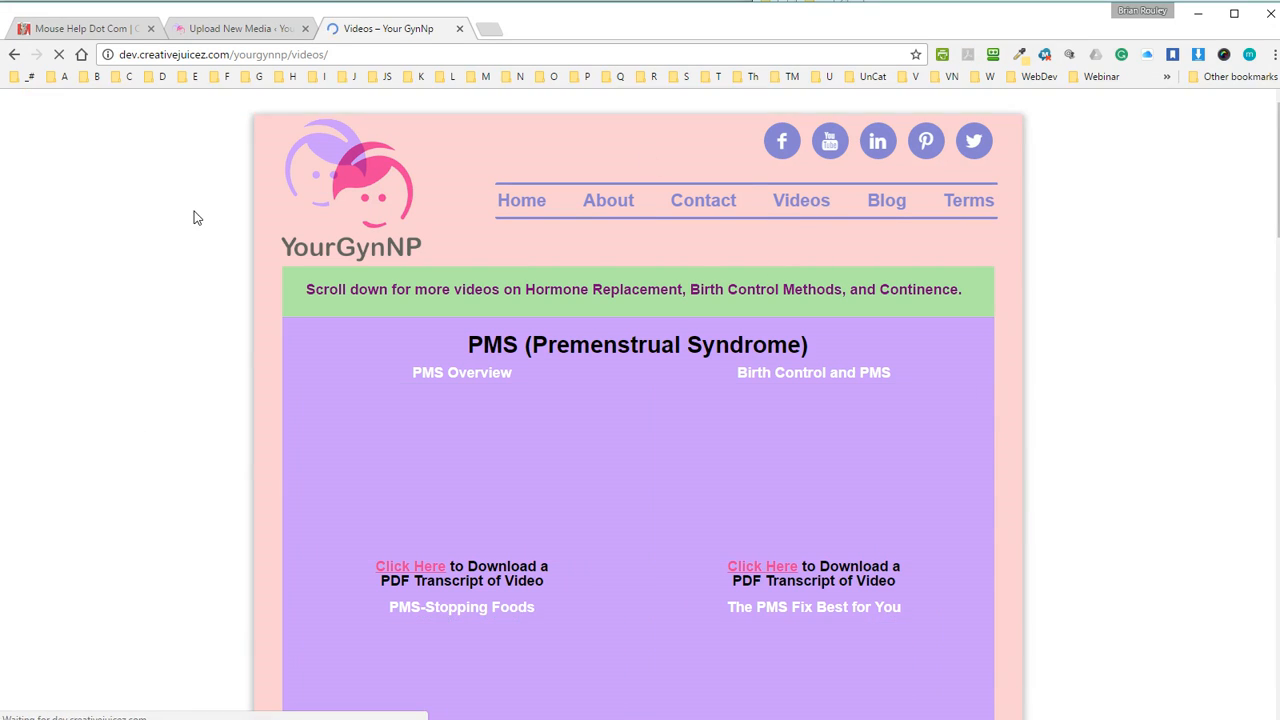
pyautogui.scroll(-3, 229, 286)
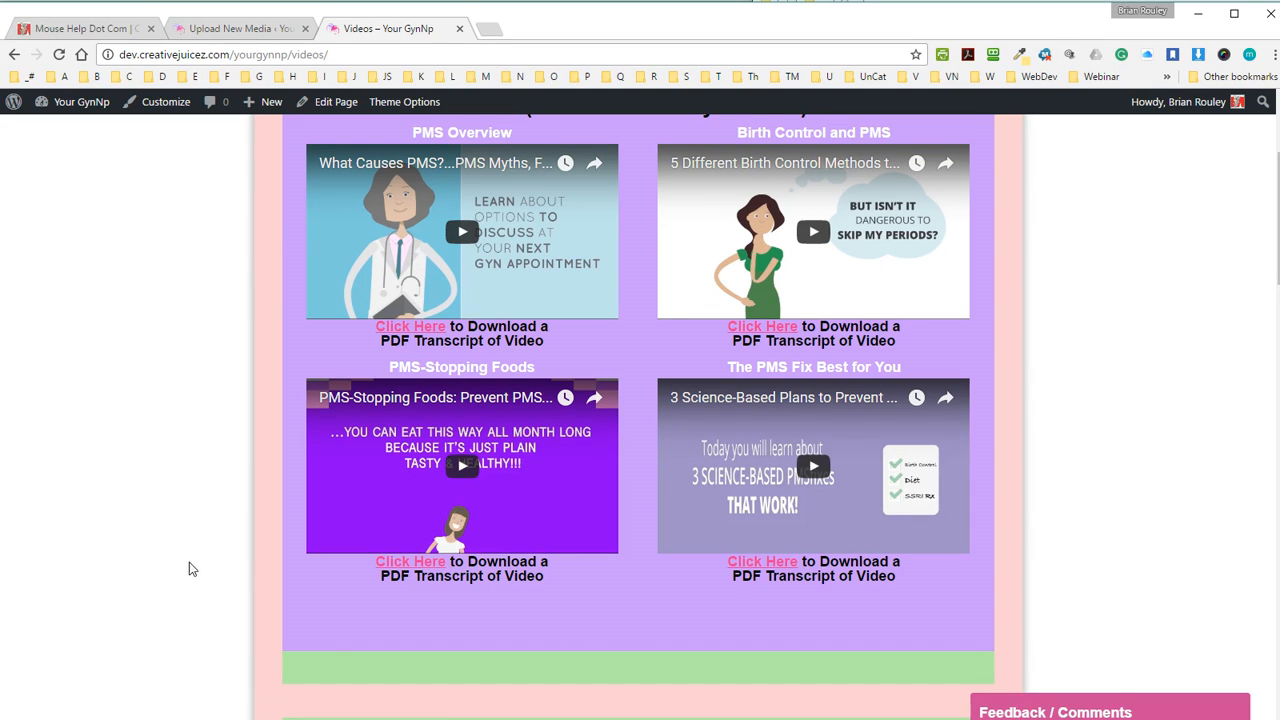
# Switch to VideoTrascript-What Causes PMS.pdf in Adobe Acrobat and check the transcript's subtitle line.
pyautogui.hotkey('alt', 'Tab')
pyautogui.hotkey('alt', 'Tab')
pyautogui.hotkey('alt', 'Tab')
pyautogui.hotkey('alt', 'Tab')
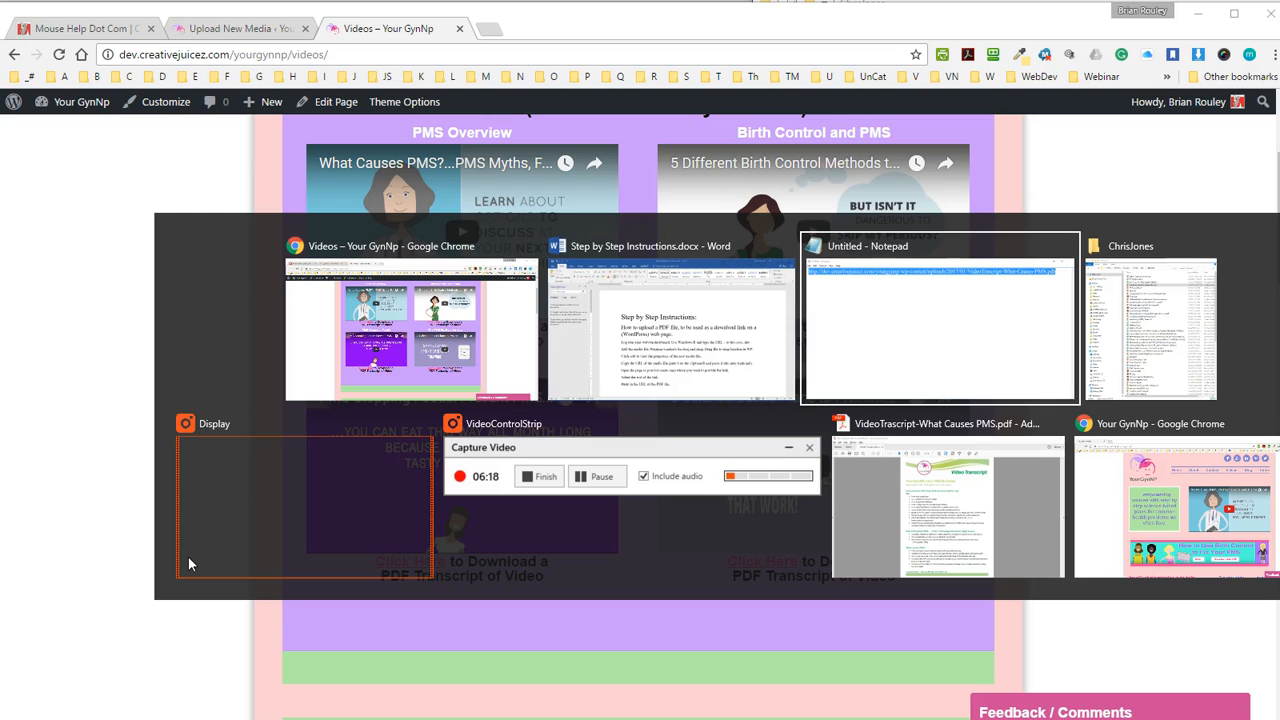
pyautogui.hotkey('alt', 'Tab')
pyautogui.hotkey('alt', 'Tab')
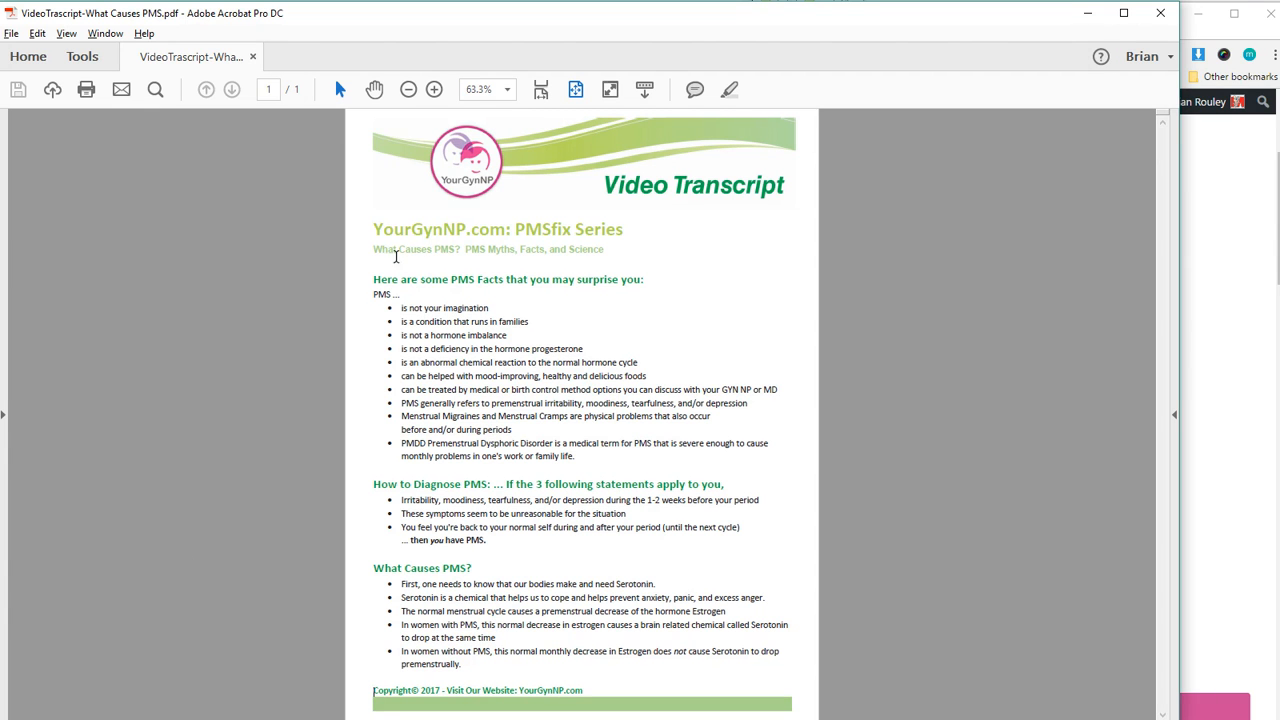
pyautogui.moveTo(429, 249); pyautogui.dragTo(373, 262)
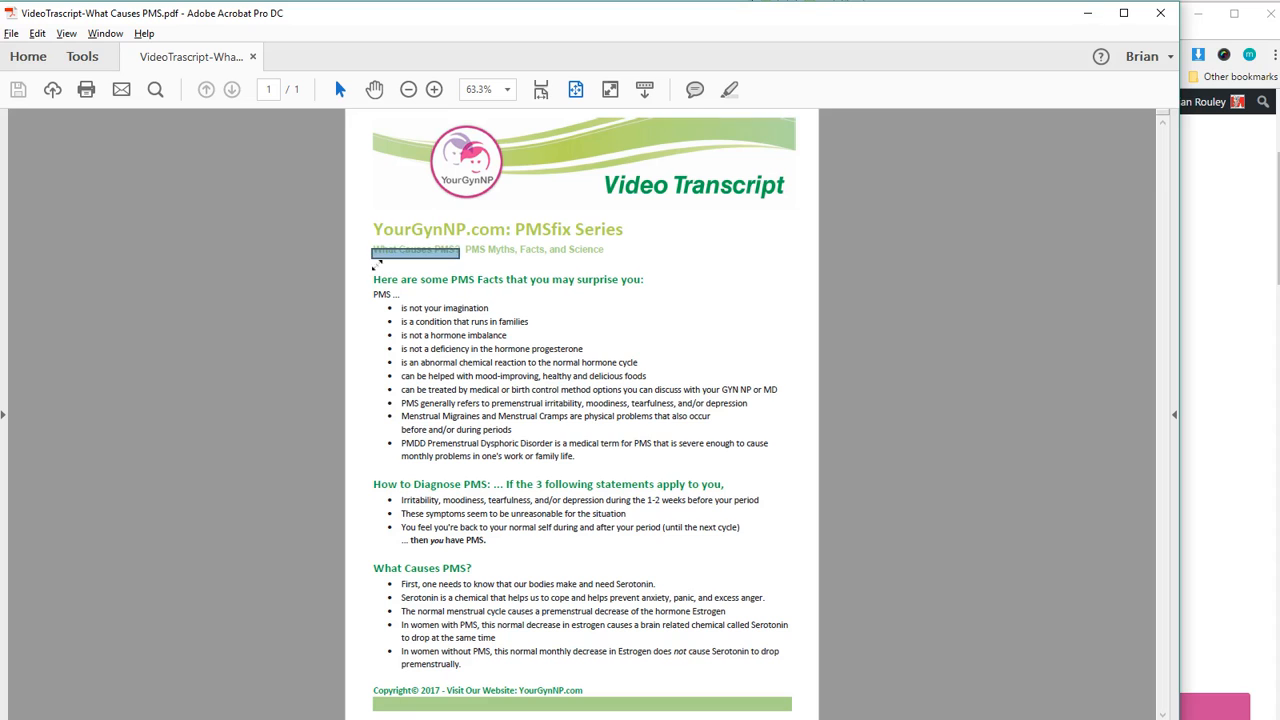
pyautogui.click(688, 257)
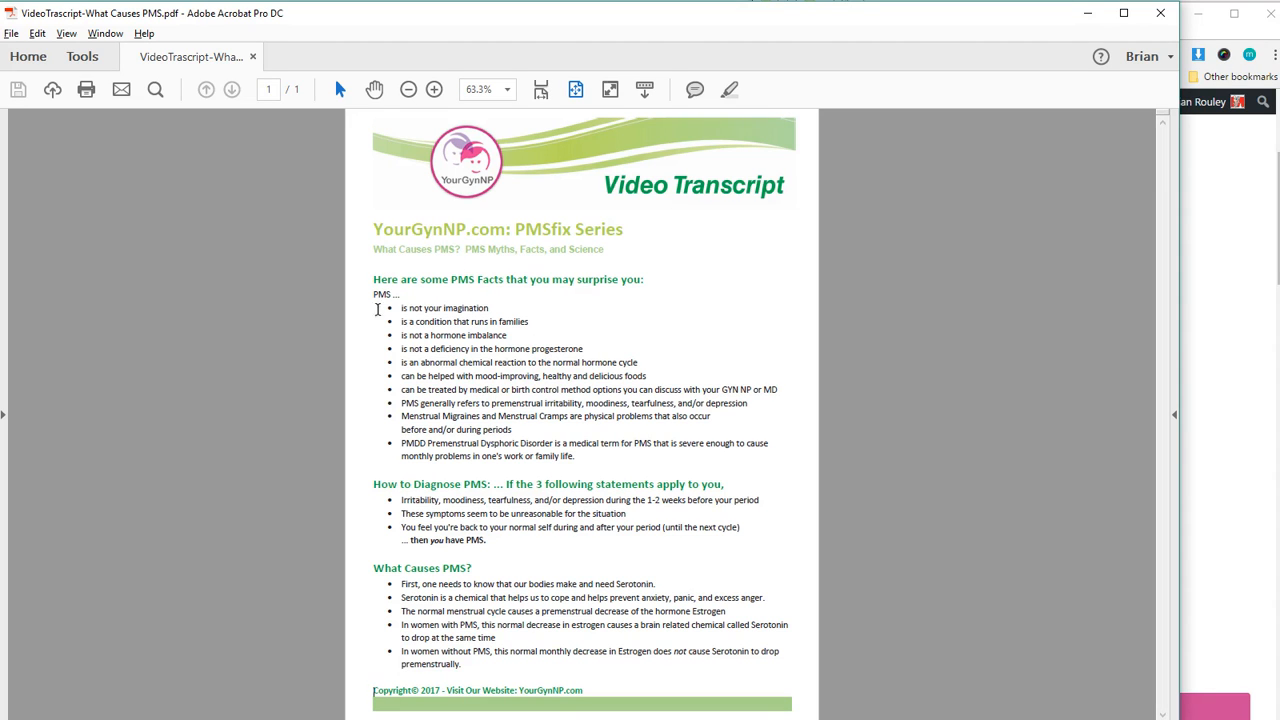